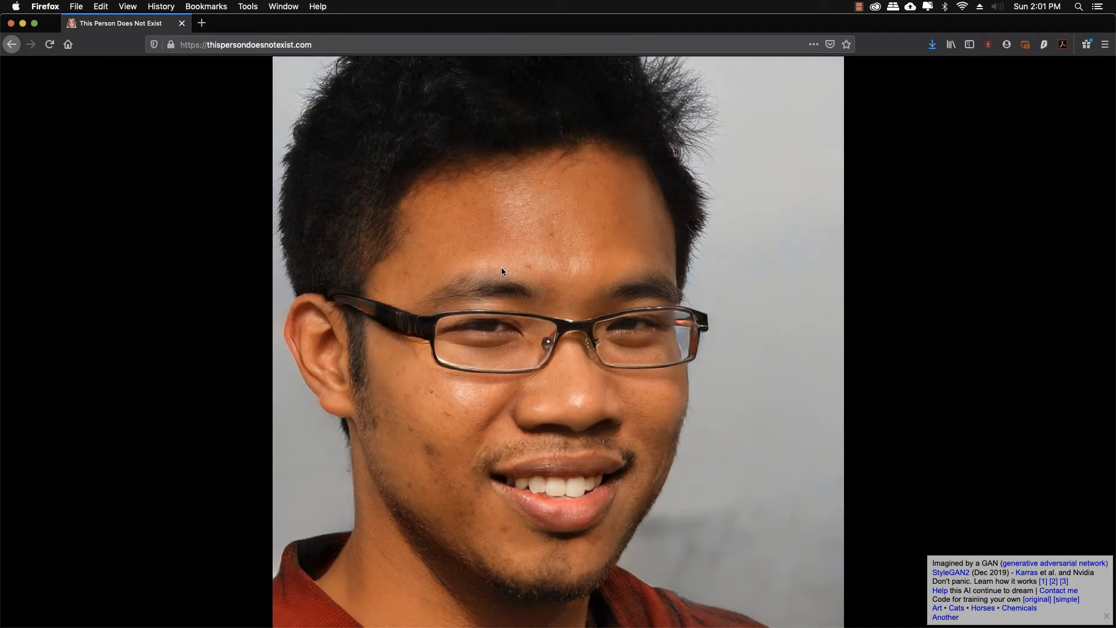
# - Save the generated portrait of the man with glasses as image10.jpg in the pix folder
pyautogui.rightClick(501, 271)
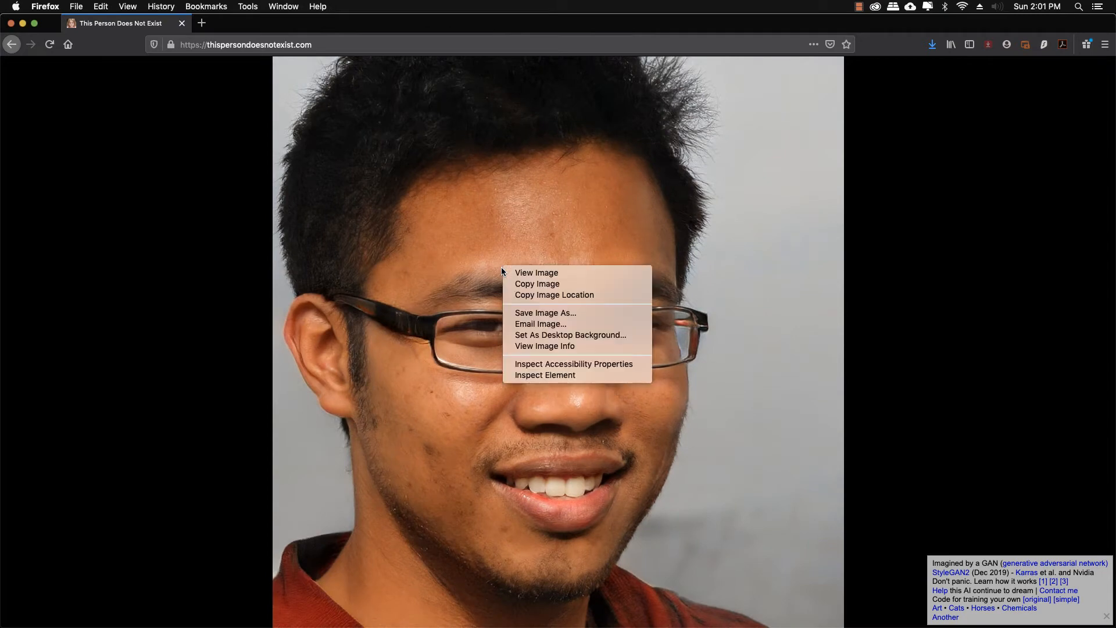
pyautogui.click(522, 314)
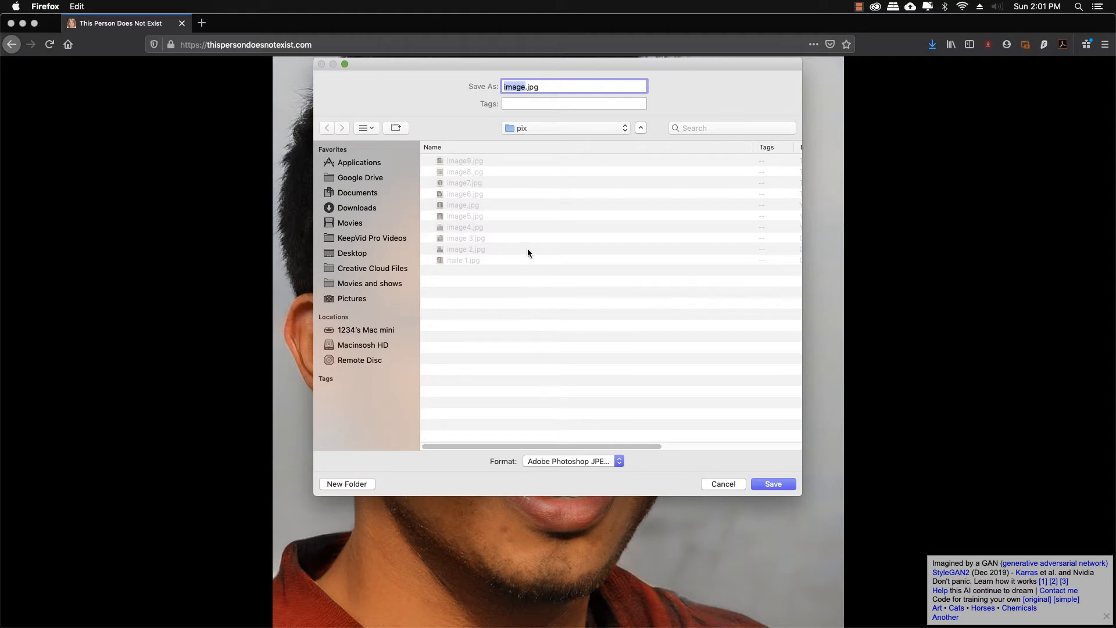
pyautogui.click(525, 87)
pyautogui.write('10')
pyautogui.click(775, 487)
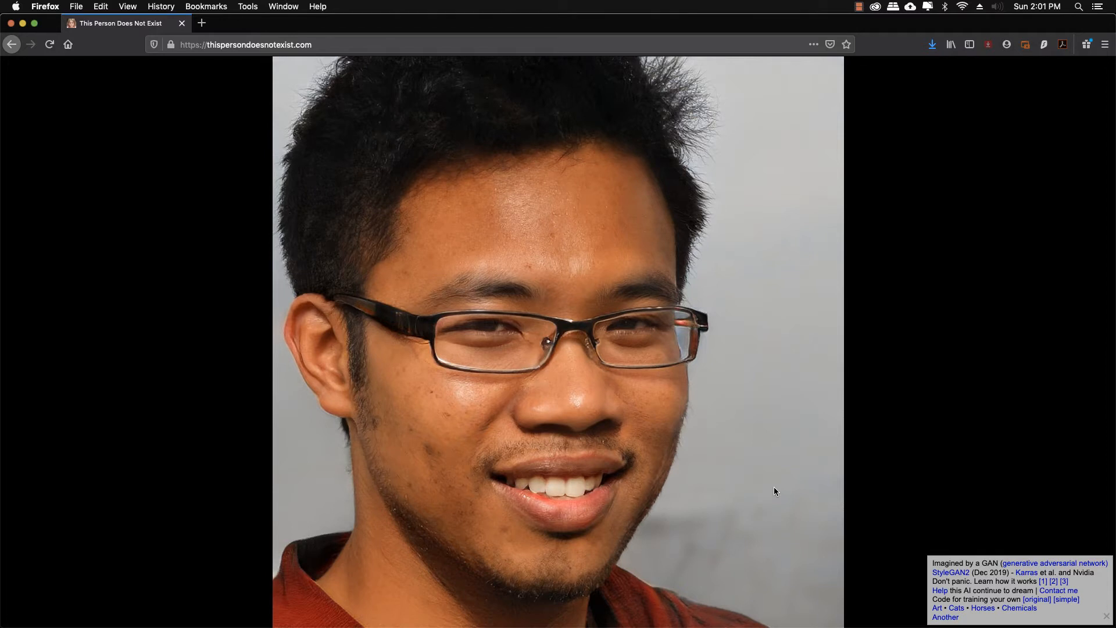
# - Load a new generated face, save it as image11.jpg in the pix folder, and reload the page for another portrait
pyautogui.press('super+r')
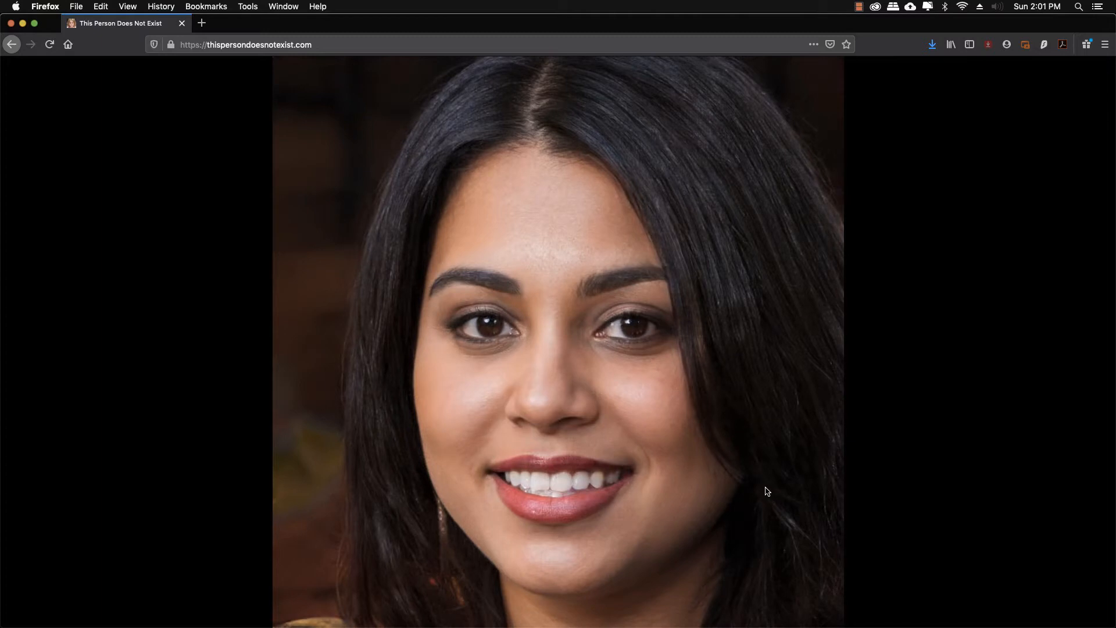
pyautogui.rightClick(519, 232)
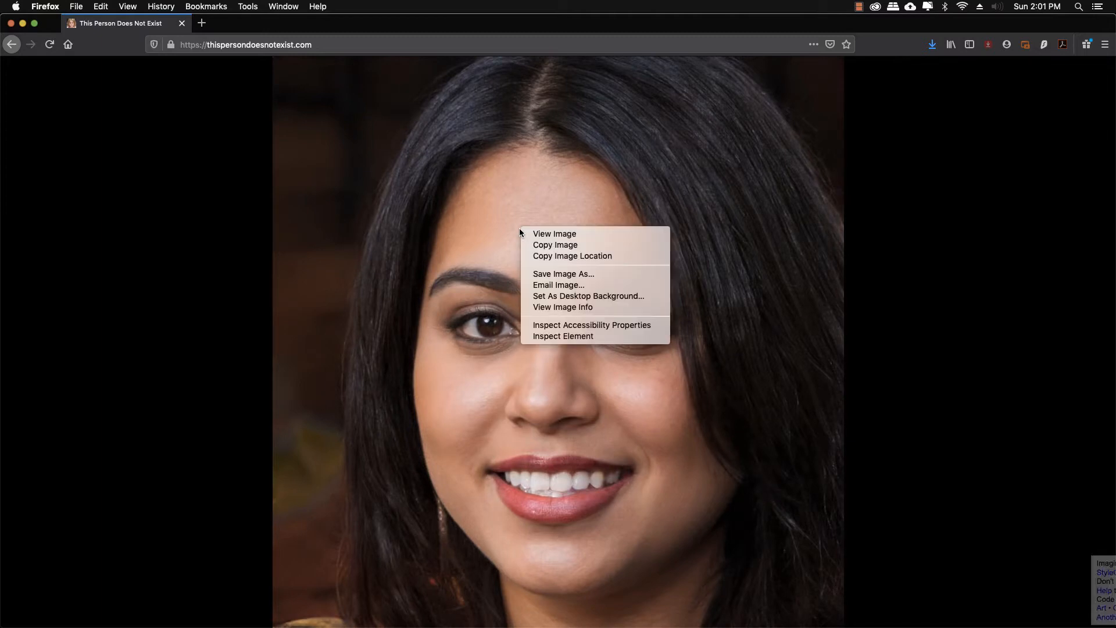
pyautogui.click(547, 274)
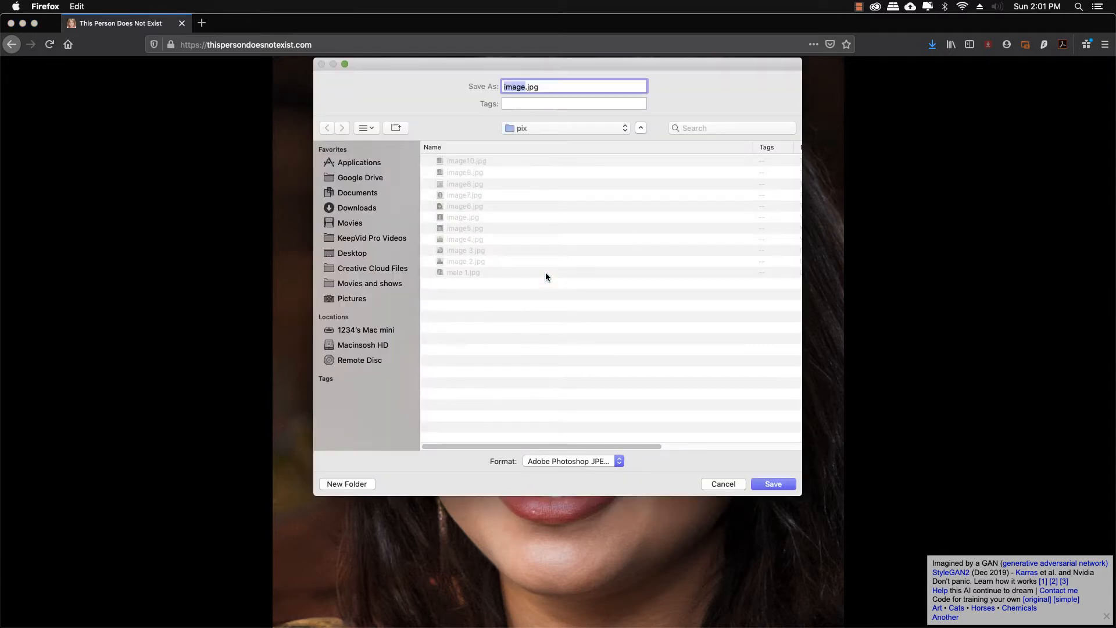
pyautogui.write('image11')
pyautogui.press('Return')
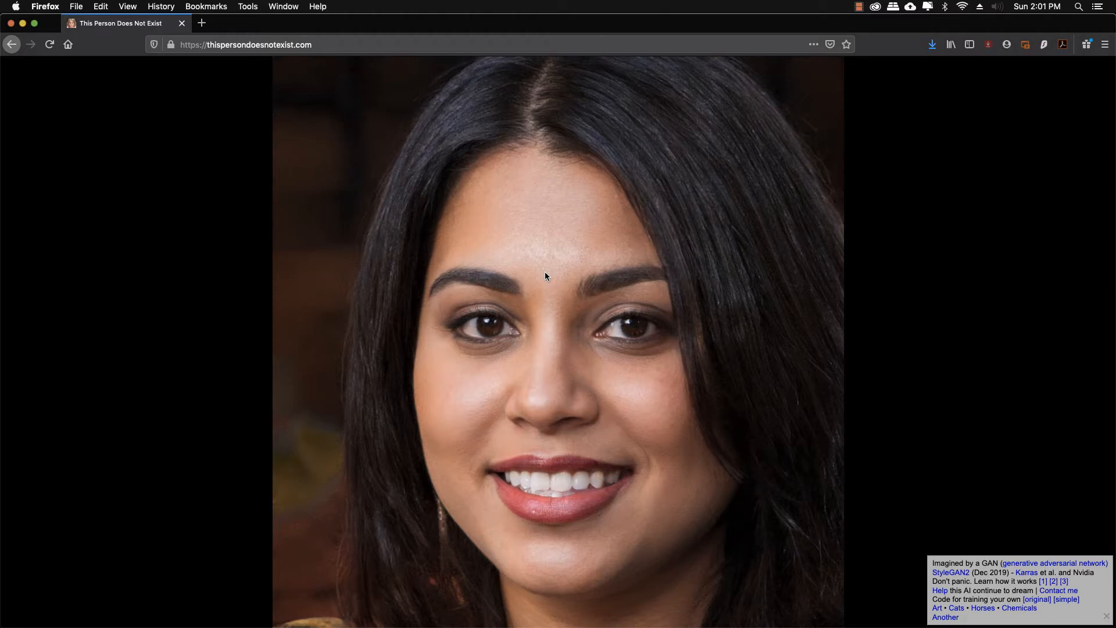
pyautogui.press('super+r')
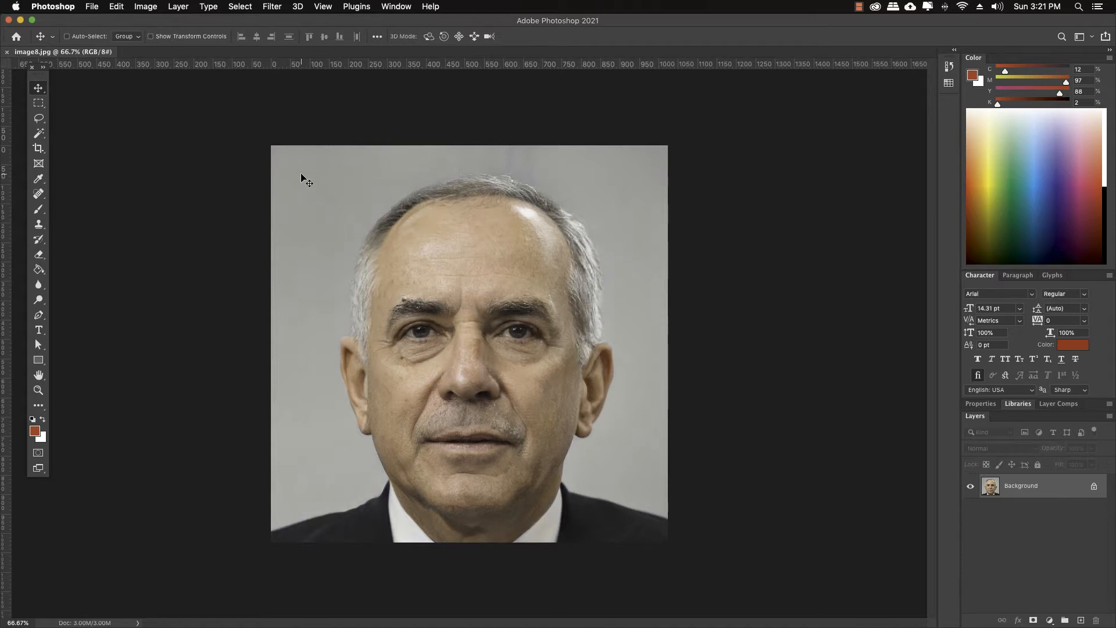
# - In Photoshop, activate the Crop tool on image8.jpg and set its mode to W x H x Resolution
pyautogui.click(40, 152)
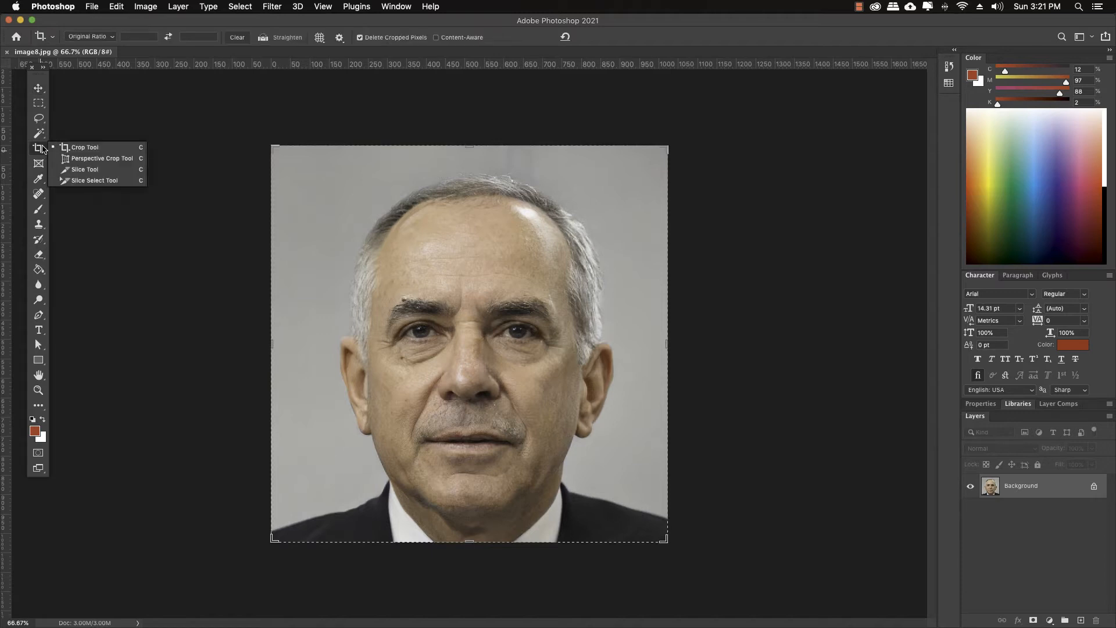
pyautogui.click(59, 148)
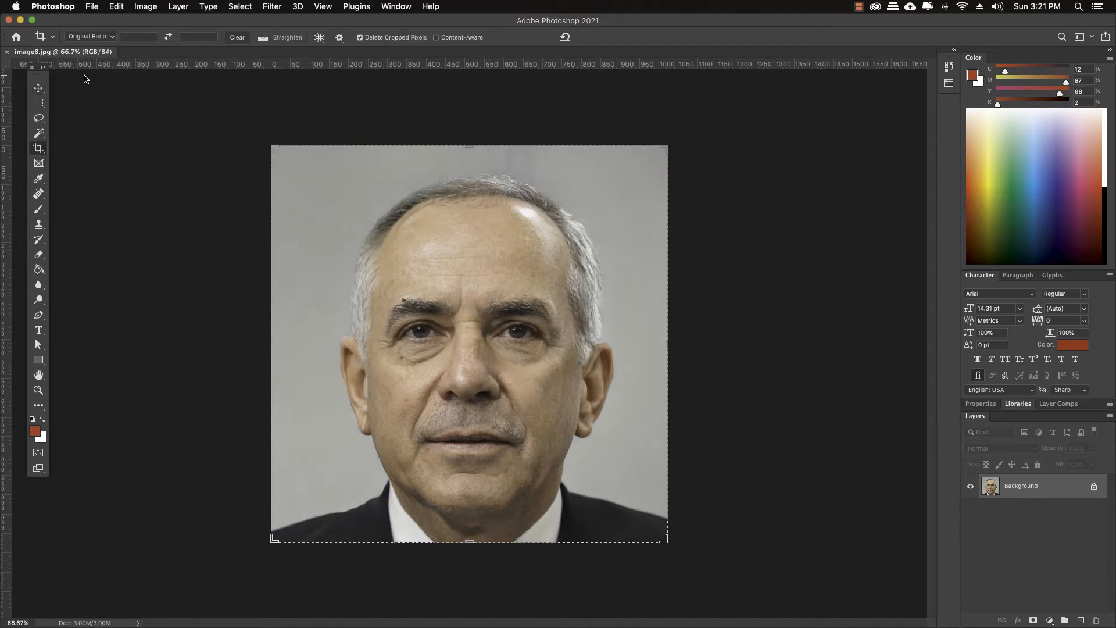
pyautogui.click(112, 38)
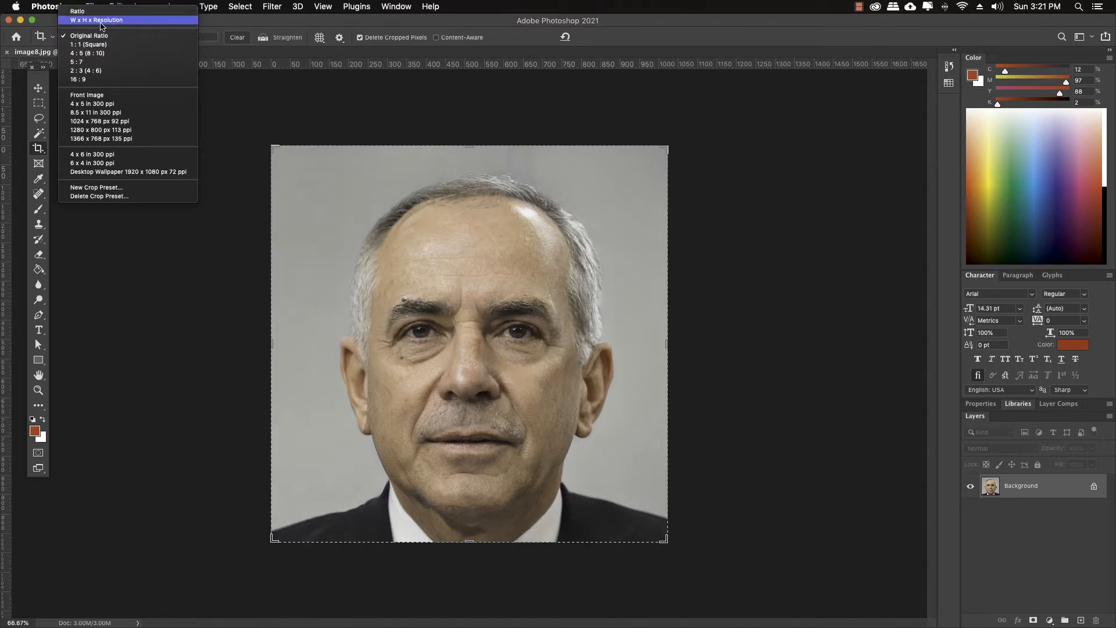
pyautogui.click(102, 22)
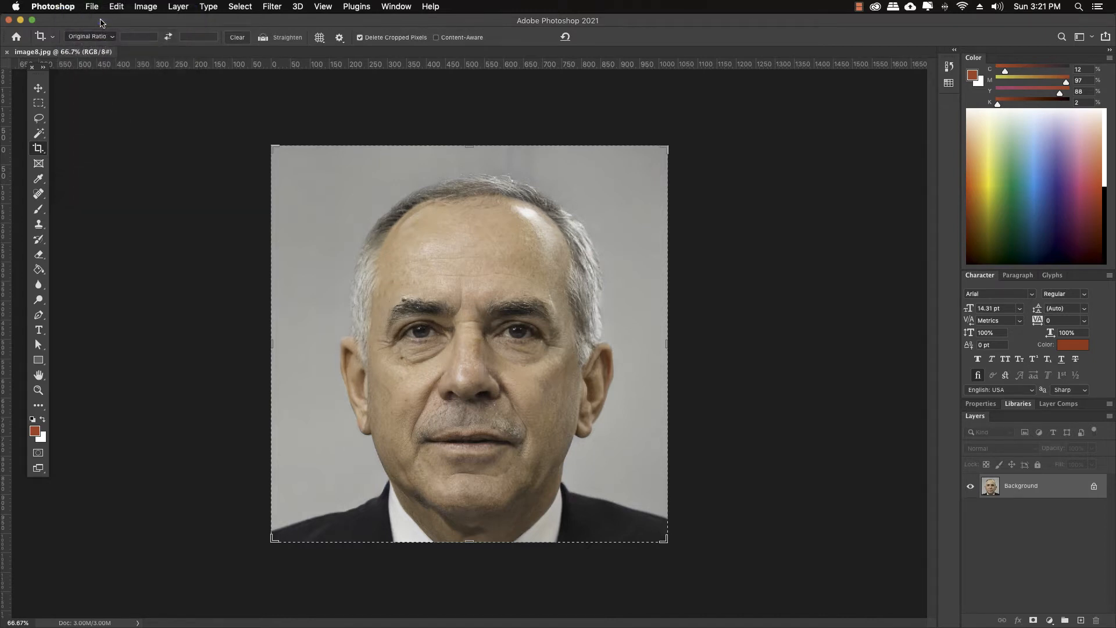
# - Crop the portrait to 1 in wide by 1 in high at a resolution of 300 px/in
pyautogui.click(128, 36)
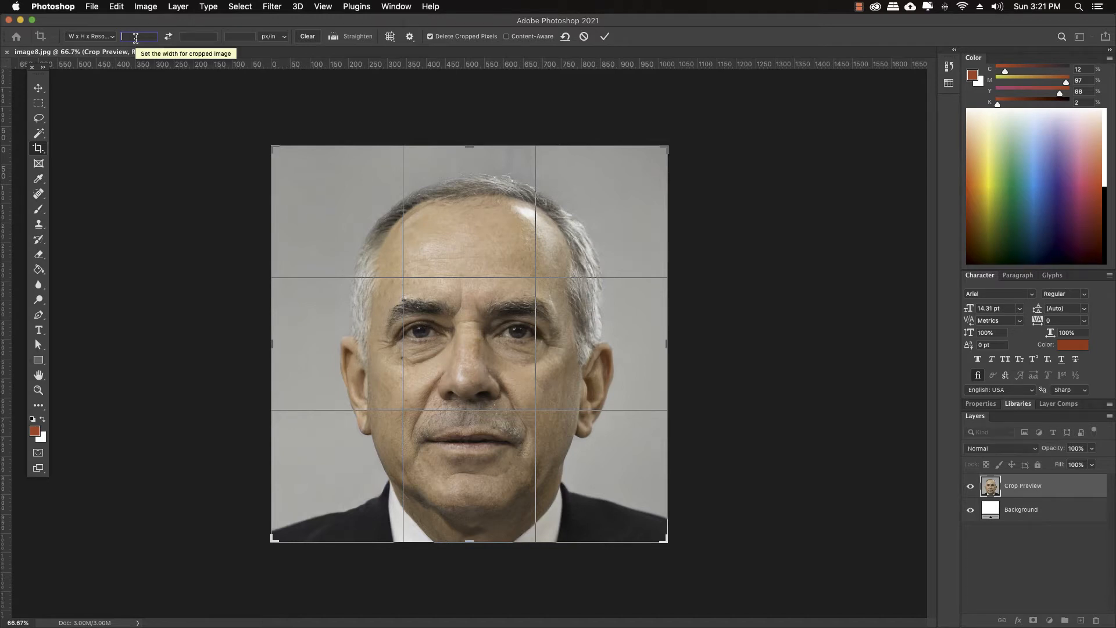
pyautogui.write('1')
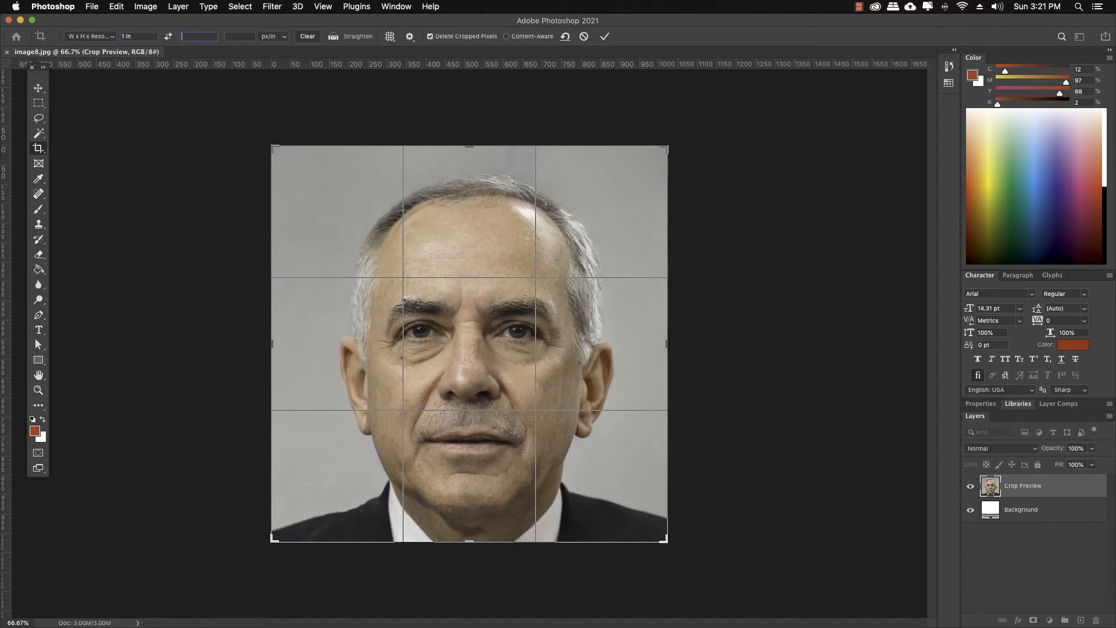
pyautogui.write('1')
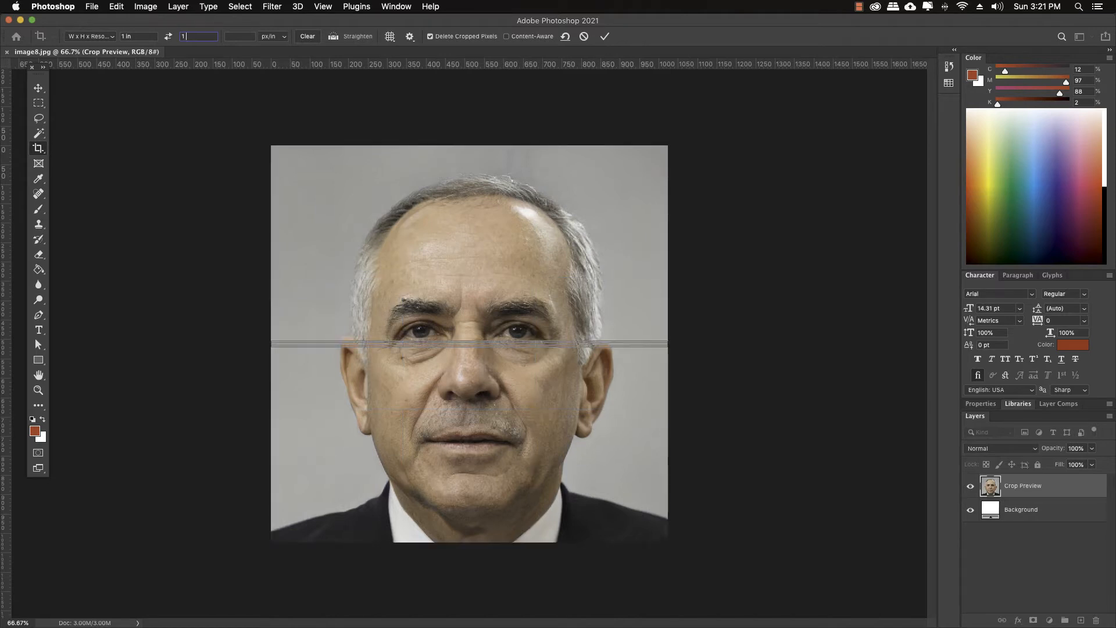
pyautogui.write(' in')
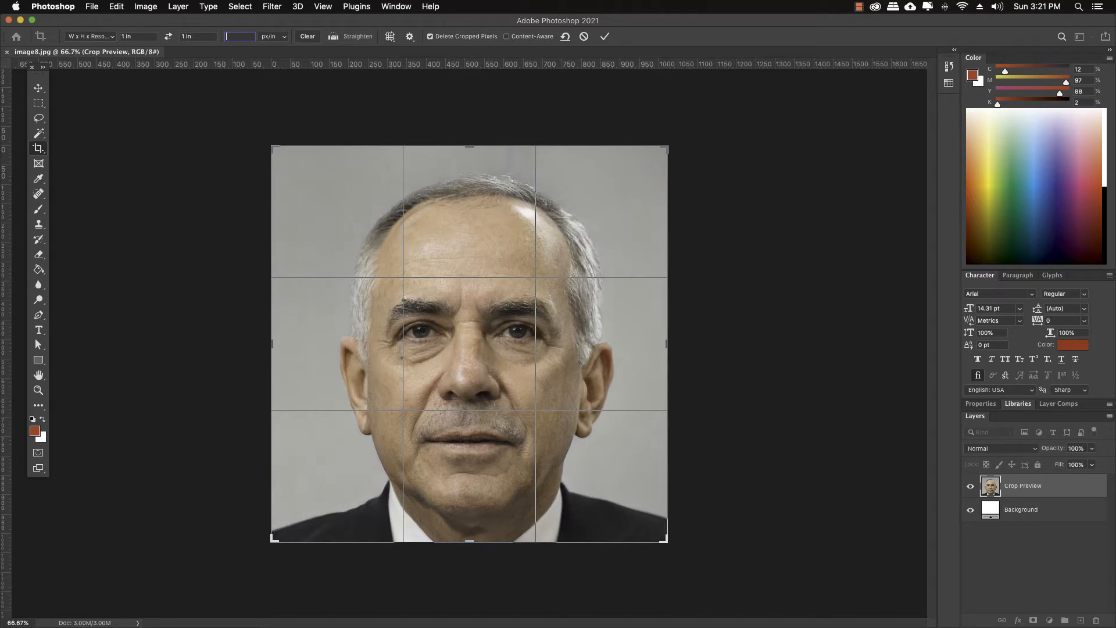
pyautogui.write('300')
pyautogui.hotkey('shift', 'Tab')
pyautogui.hotkey('shift', 'Tab')
pyautogui.press('Return')
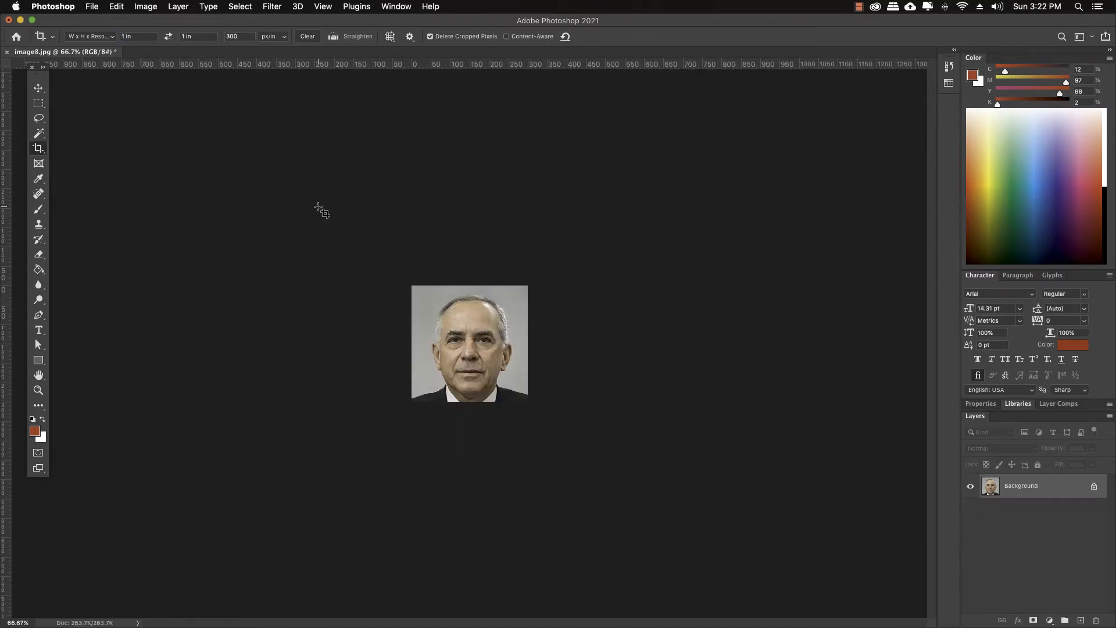
# - Check the cropped portrait's dimensions and resolution in Image Size at 100% view without changing them
pyautogui.press('super+1')
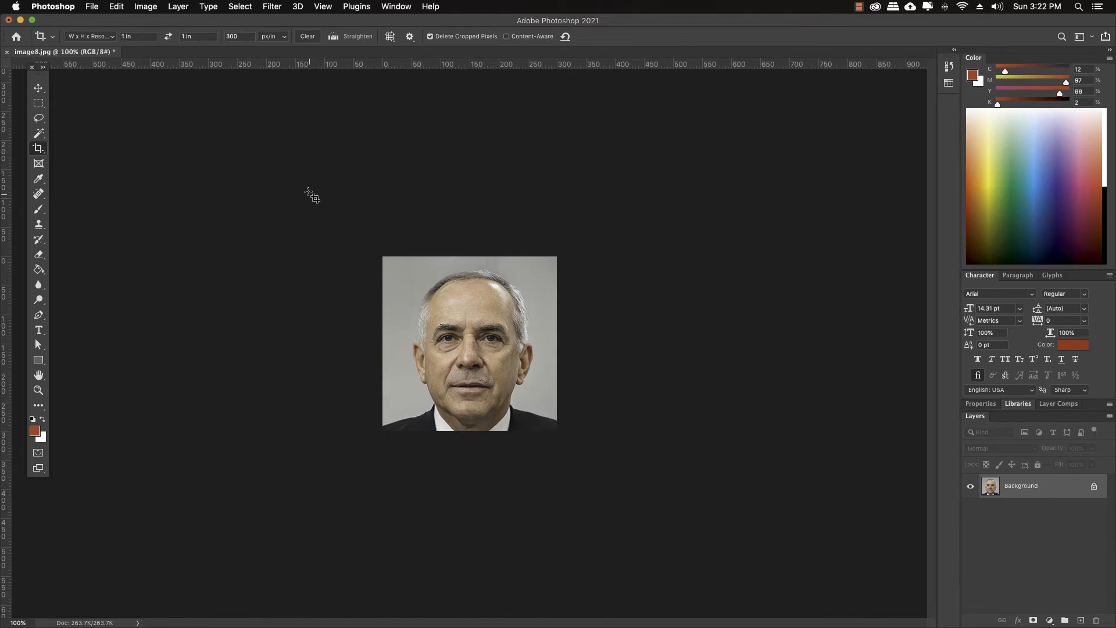
pyautogui.click(146, 7)
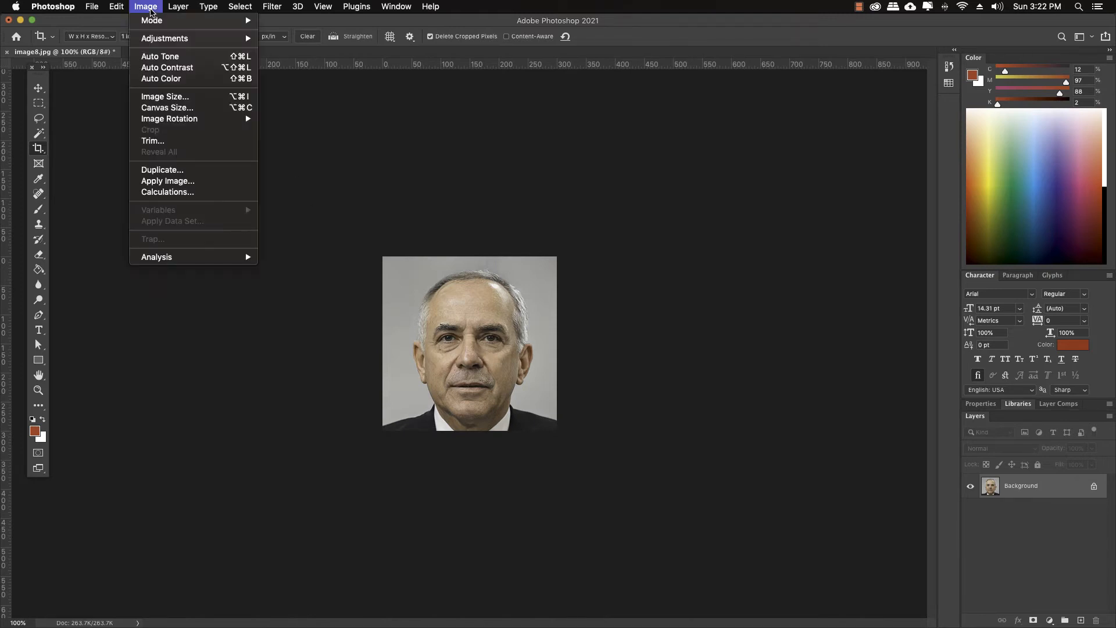
pyautogui.click(164, 98)
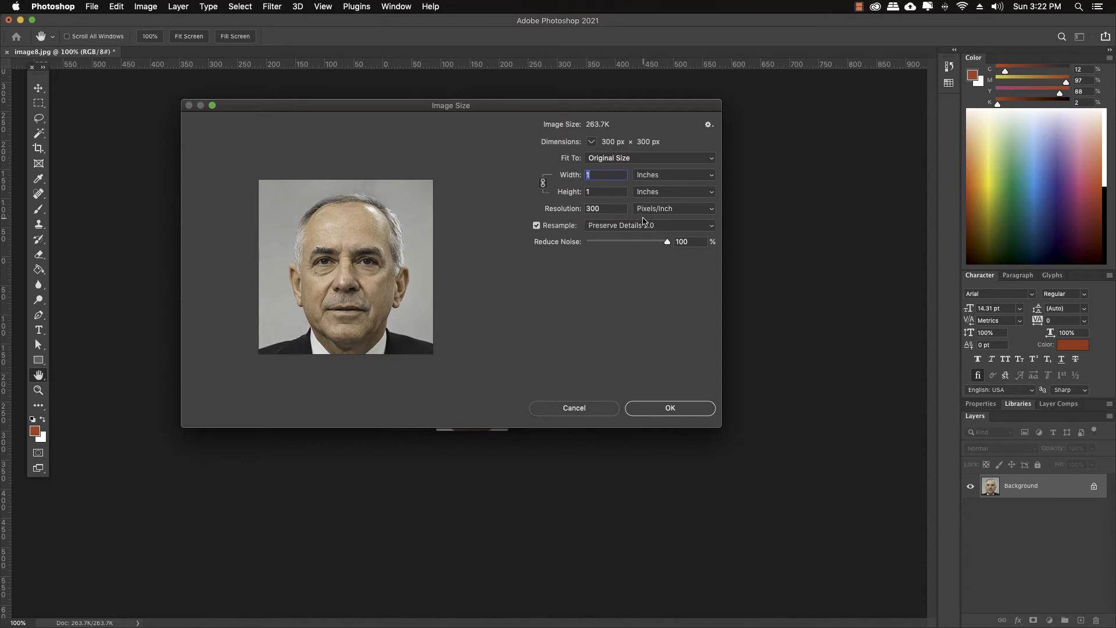
pyautogui.click(597, 409)
pyautogui.press('c')
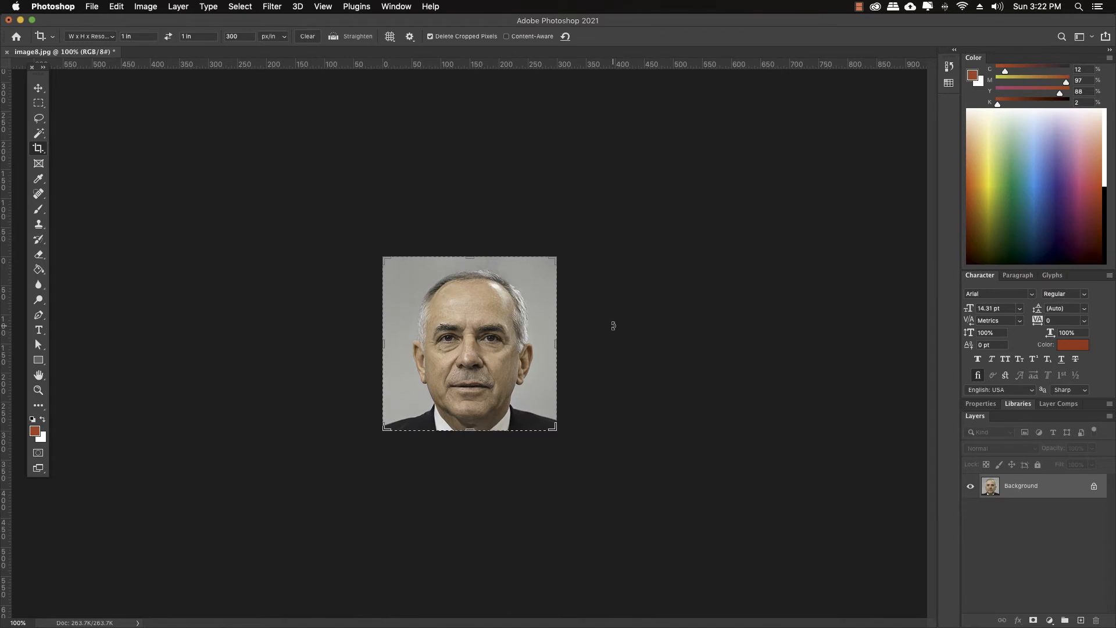
# - Save the cropped portrait in the pix folder as a Photoshop file named with the person's full name
pyautogui.press('super+shift+s')
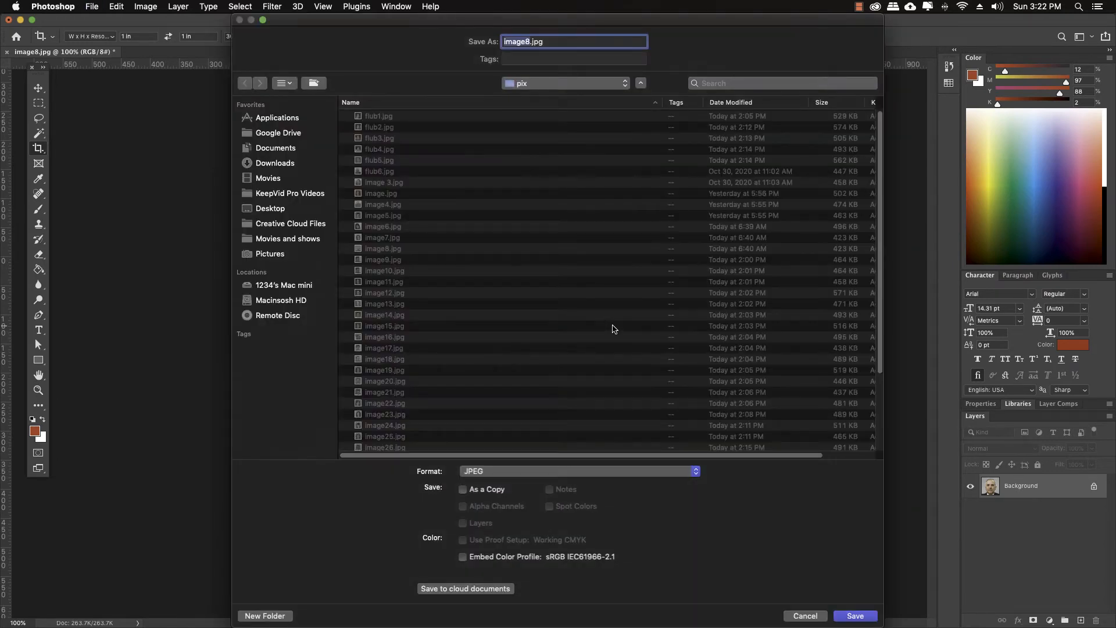
pyautogui.write('Hesham Ali')
pyautogui.click(540, 472)
pyautogui.click(526, 399)
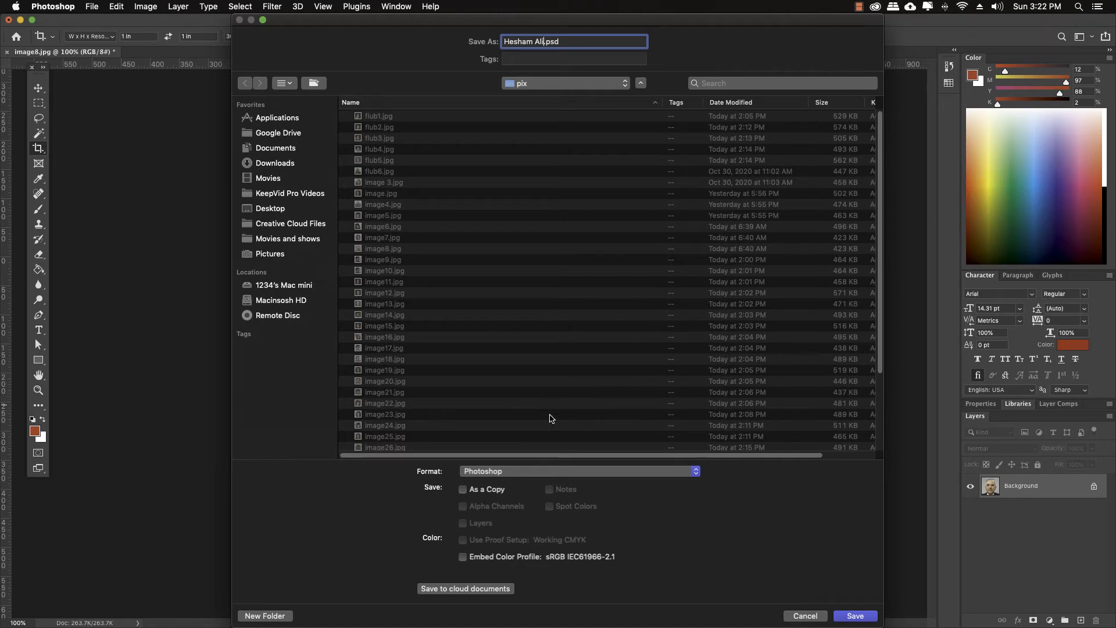
pyautogui.click(854, 616)
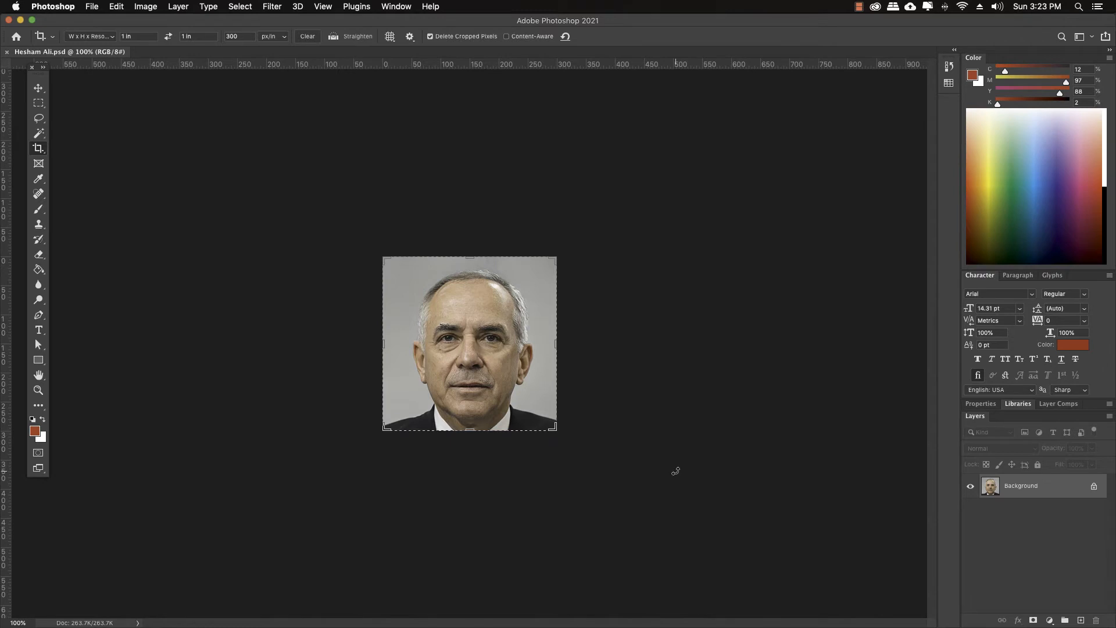
# - Open image 3.jpg from the pix folder and crop it to 1 x 1 in at 300 px/in
pyautogui.press('super+o')
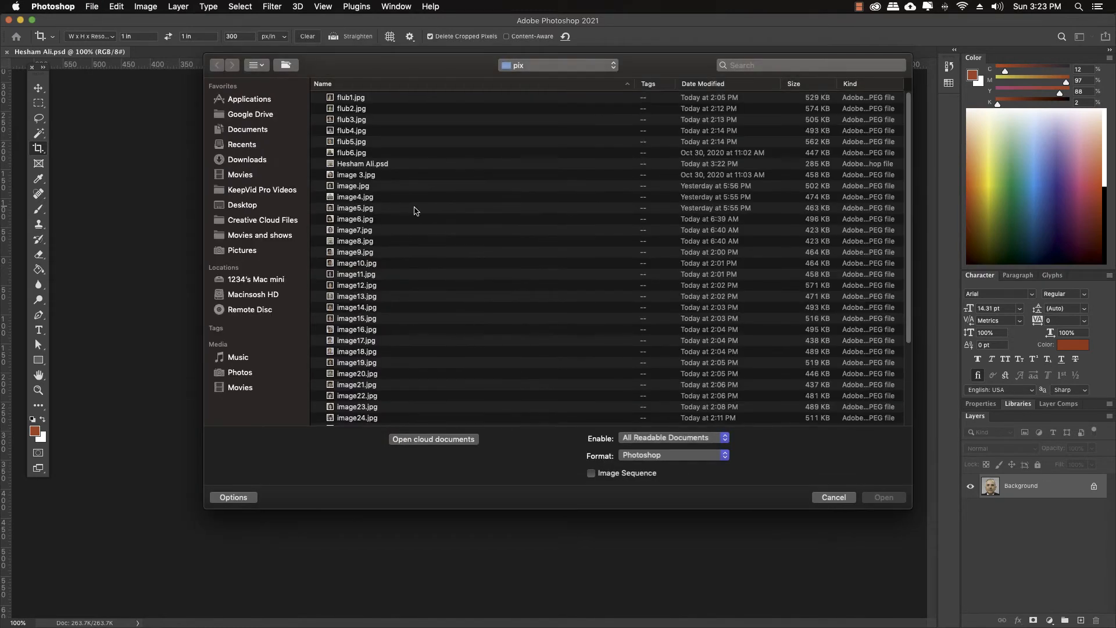
pyautogui.click(356, 176)
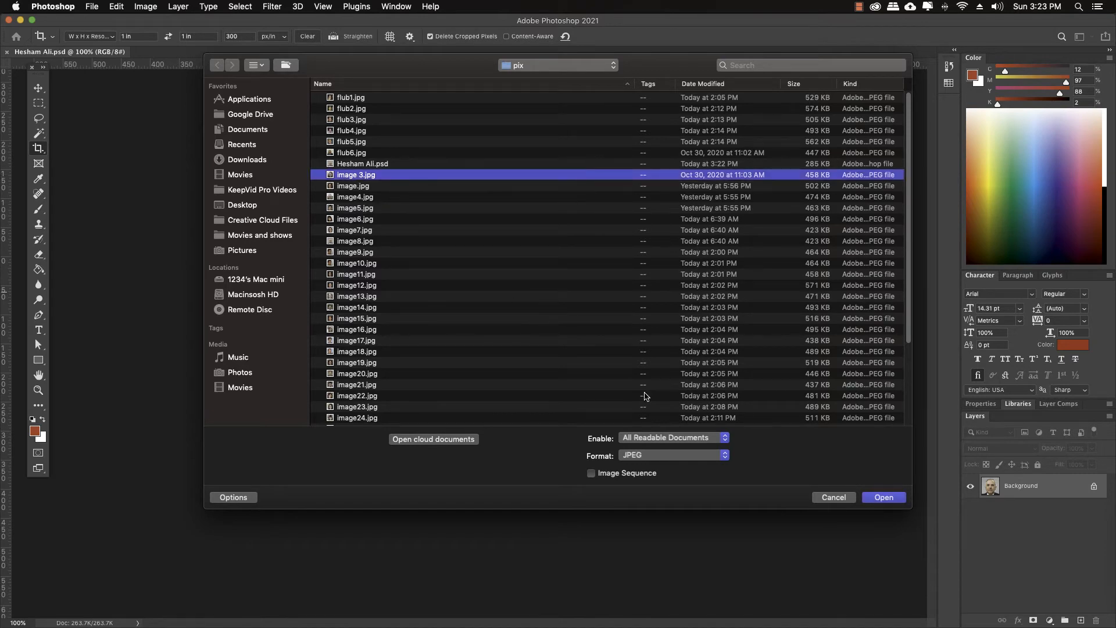
pyautogui.click(883, 497)
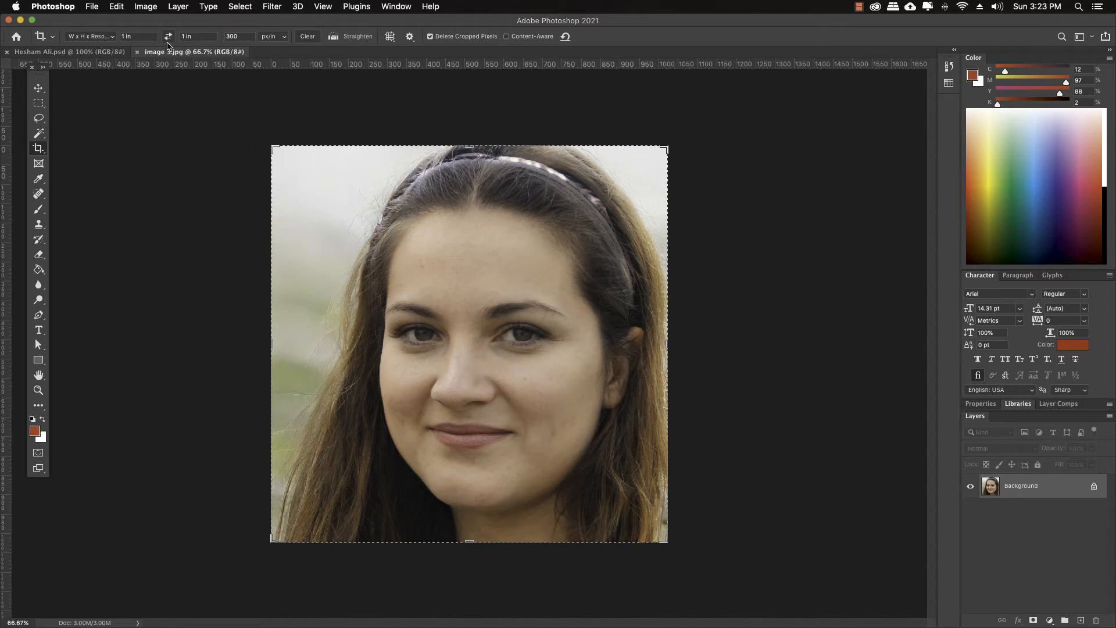
pyautogui.click(343, 210)
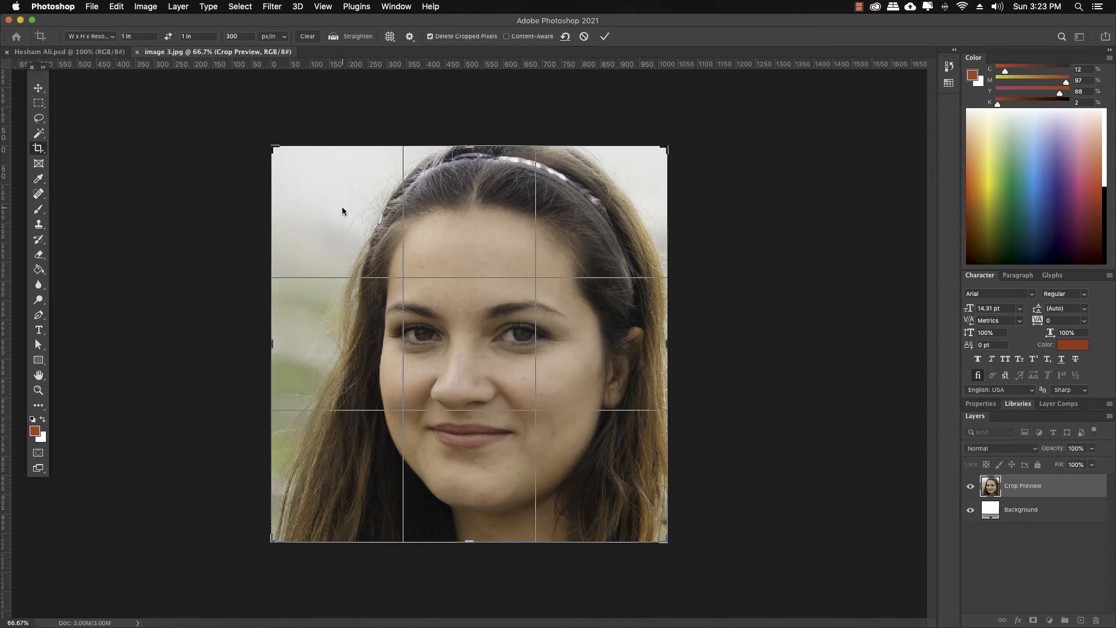
pyautogui.press('Return')
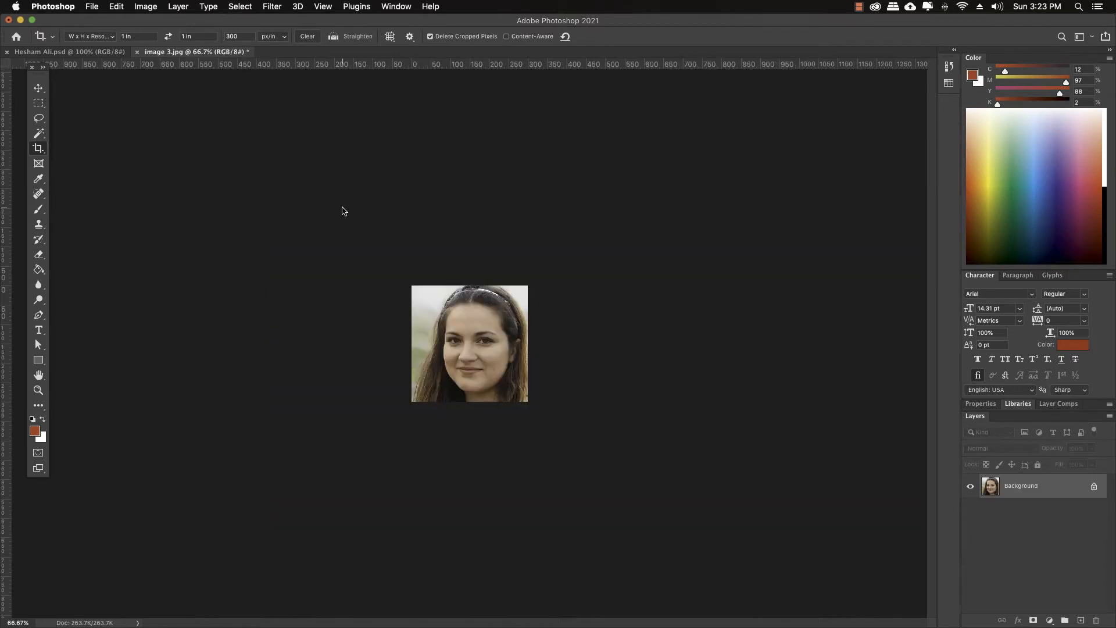
# - Check the second portrait's dimensions and resolution in Image Size at 100% view, leaving them unchanged, and switch to the Move tool
pyautogui.press('super+1')
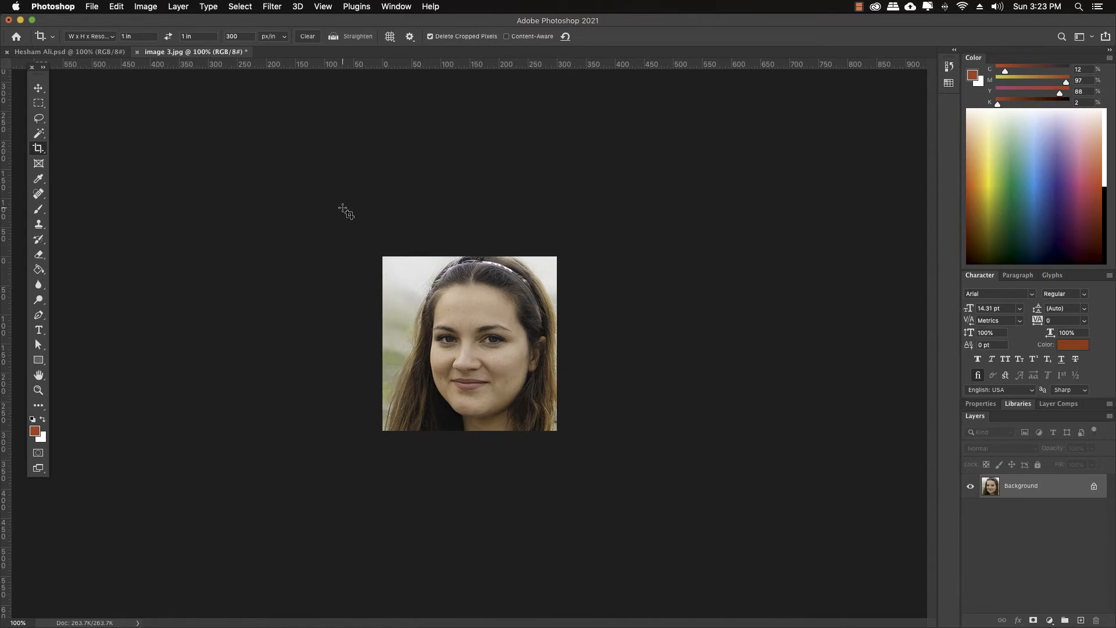
pyautogui.click(145, 7)
pyautogui.press('super+alt+i')
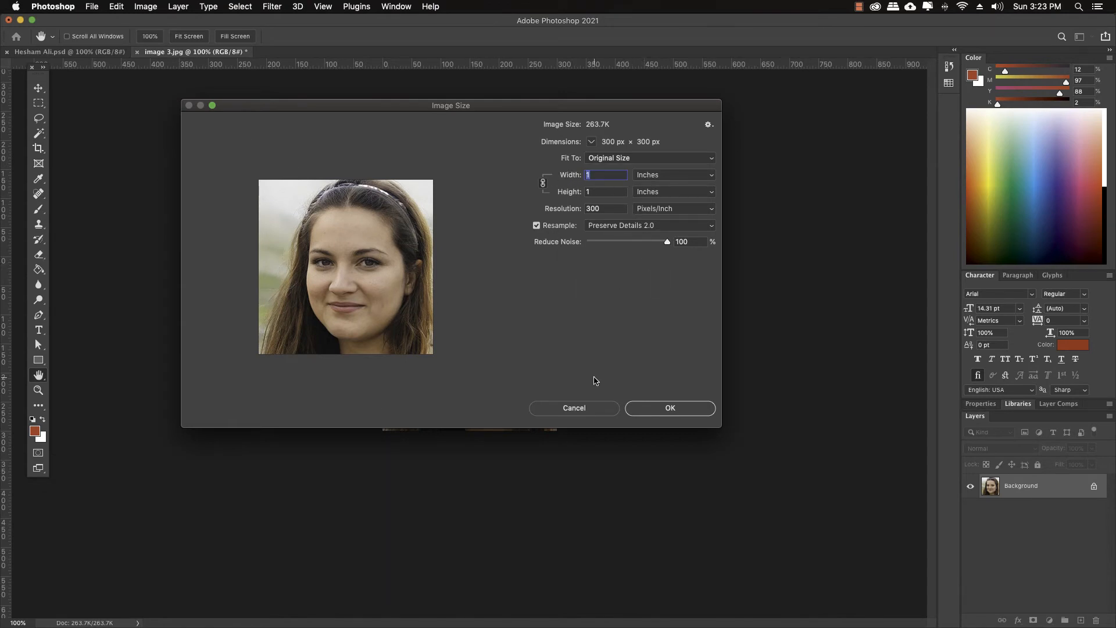
pyautogui.click(574, 407)
pyautogui.press('c')
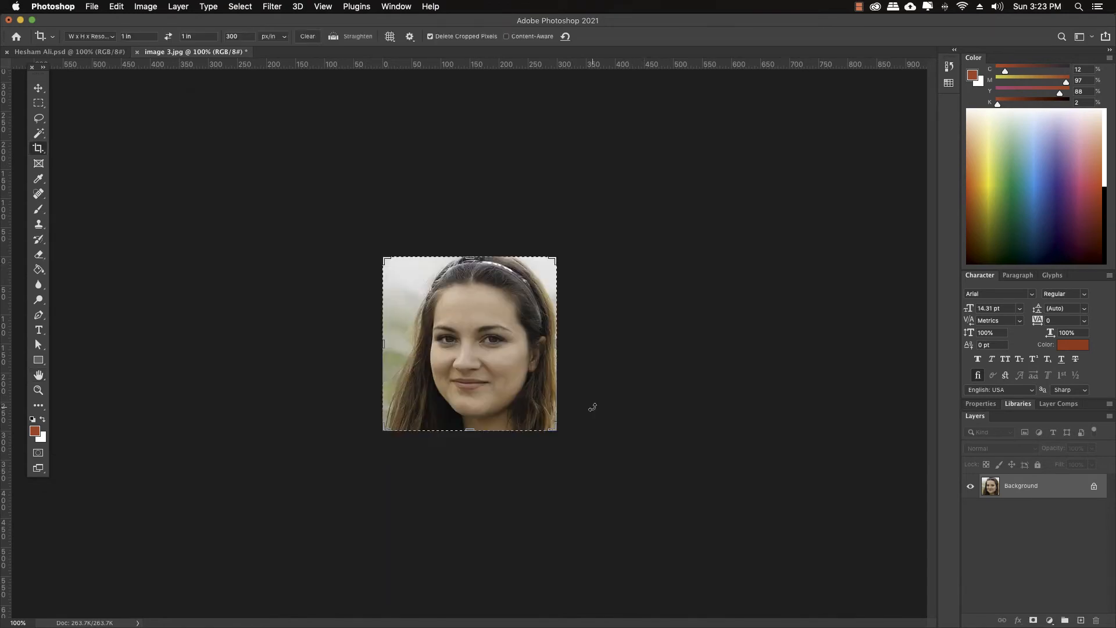
pyautogui.press('Escape')
pyautogui.click(38, 89)
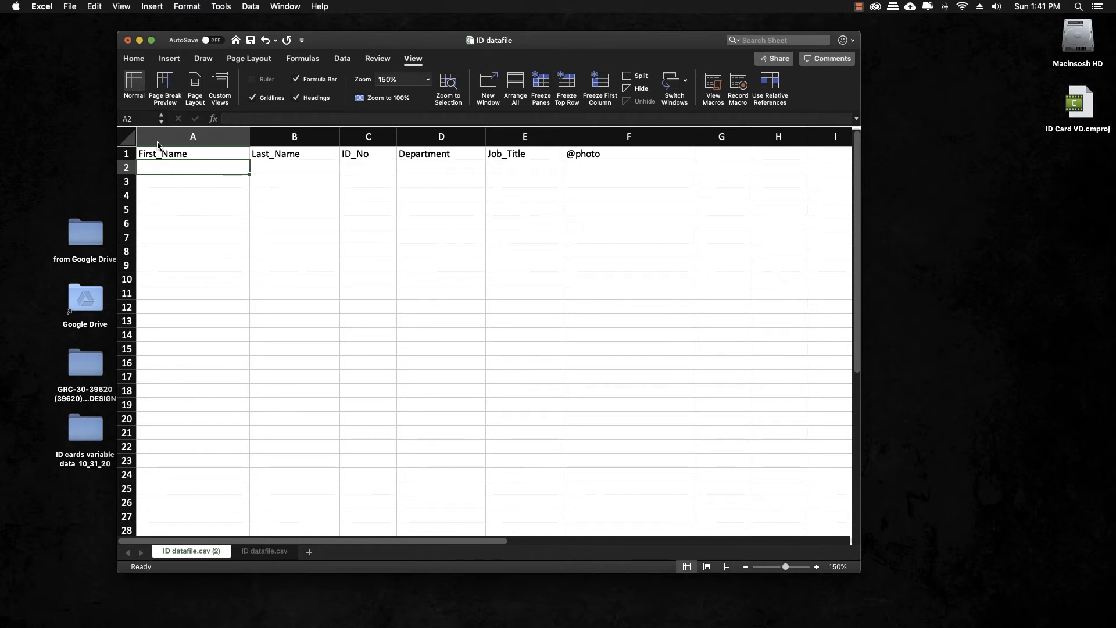
pyautogui.click(164, 154)
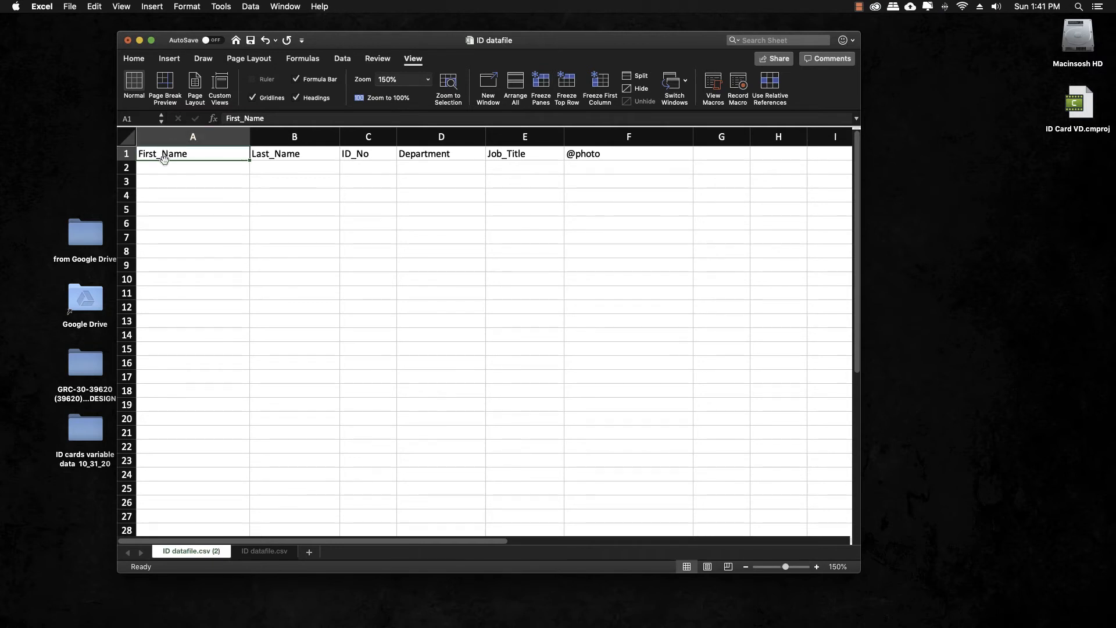
pyautogui.click(281, 154)
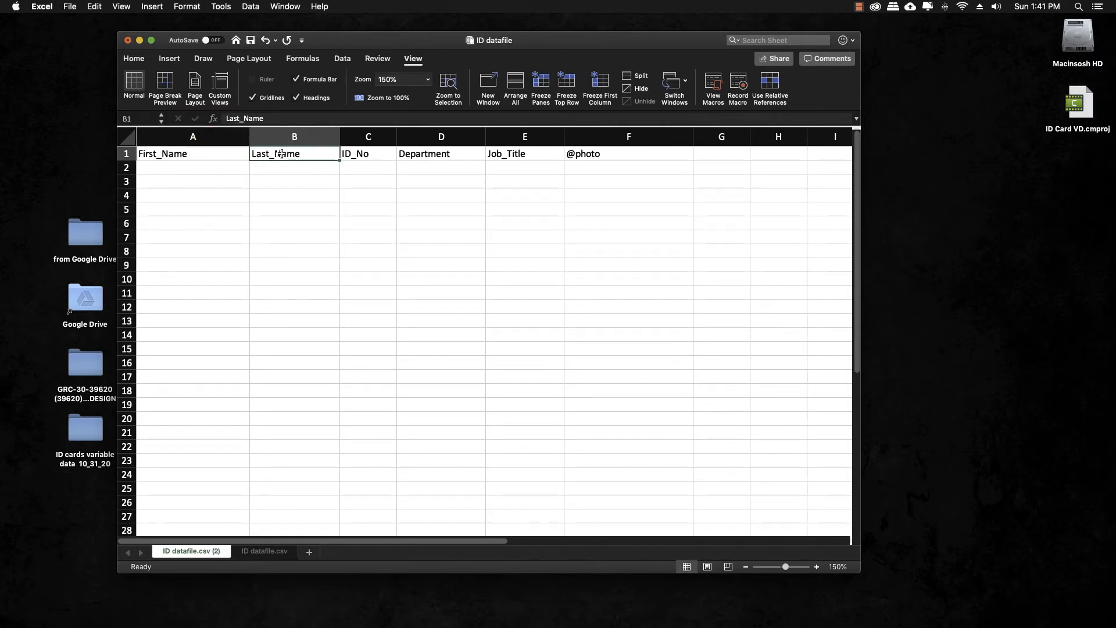
pyautogui.click(355, 155)
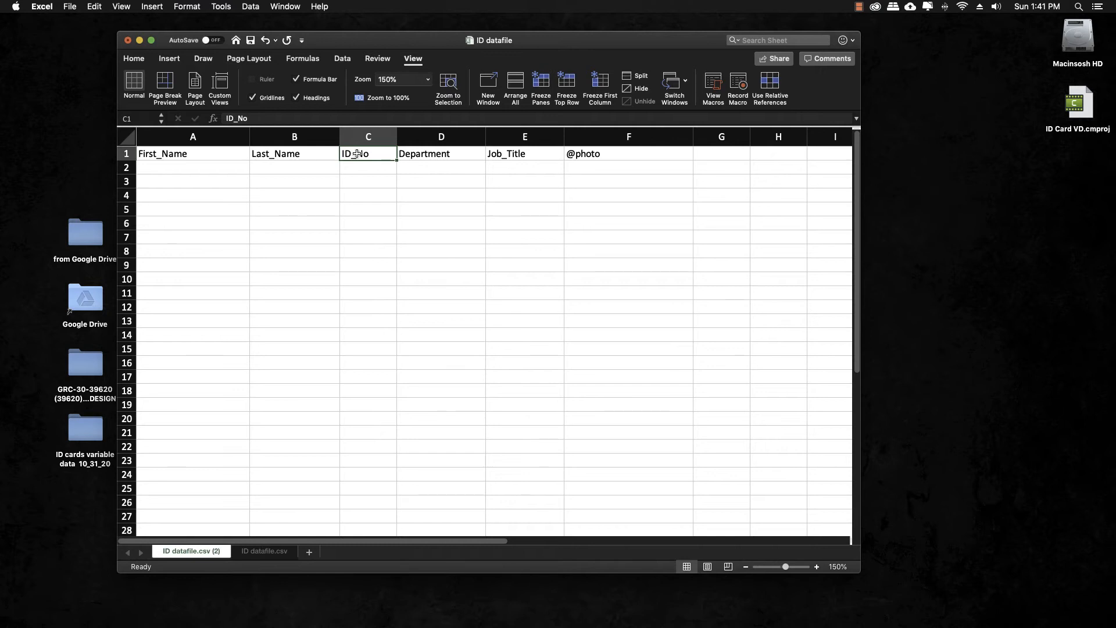
pyautogui.click(426, 155)
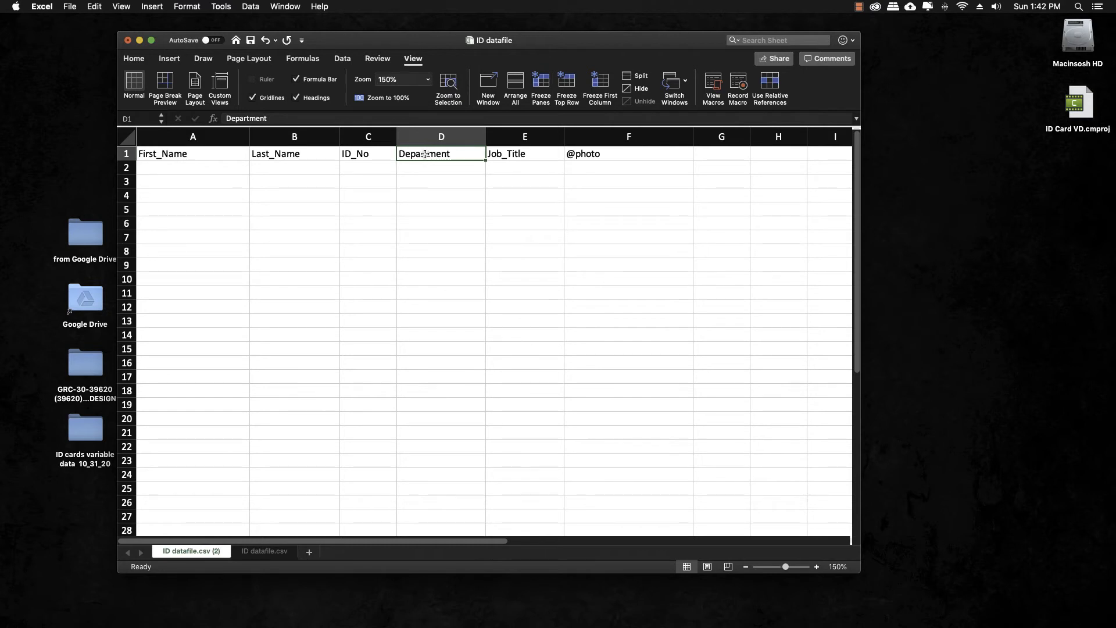
pyautogui.click(496, 160)
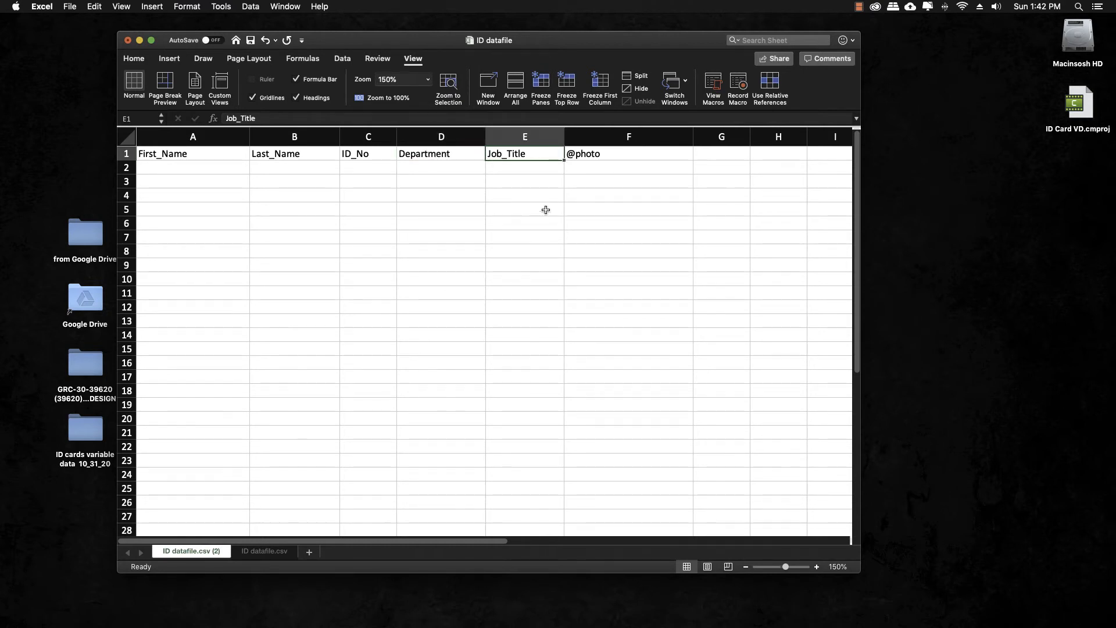
pyautogui.click(584, 154)
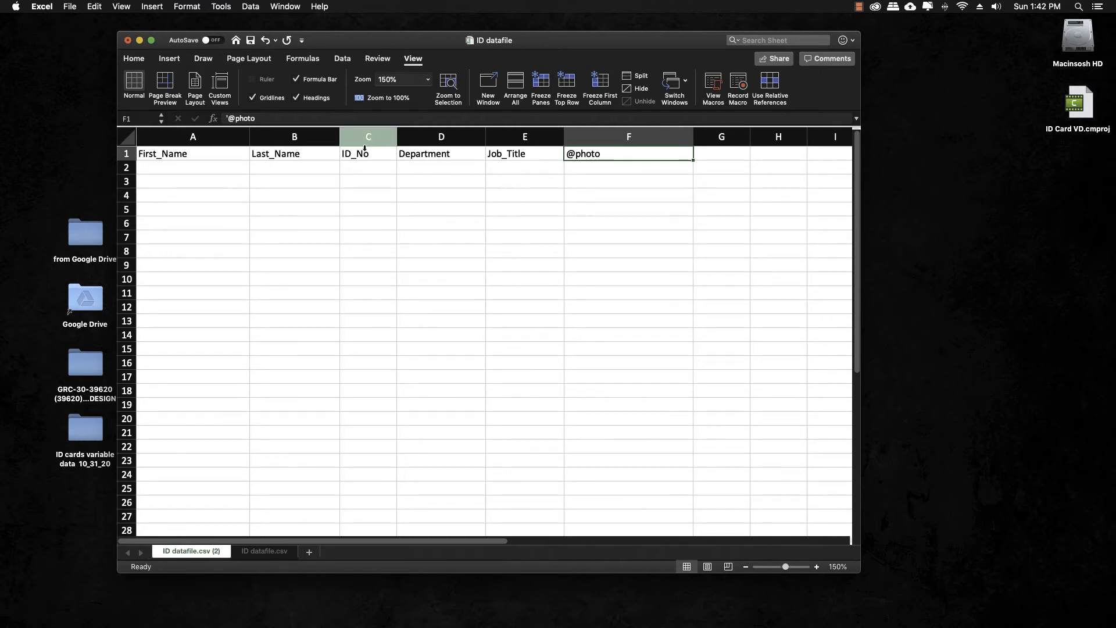
pyautogui.click(266, 118)
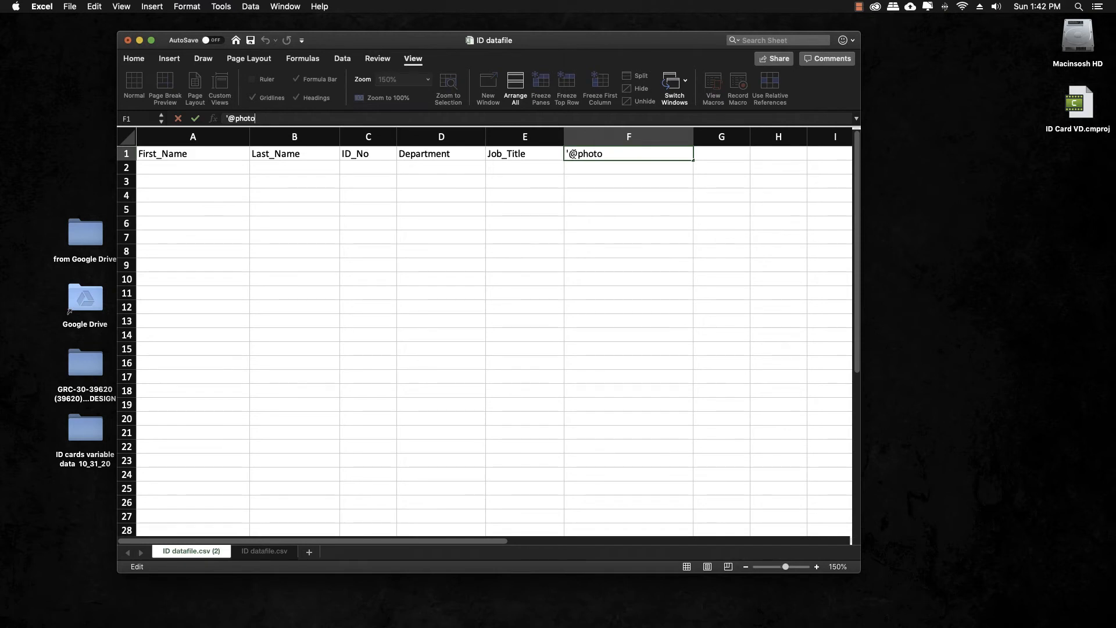
pyautogui.click(573, 169)
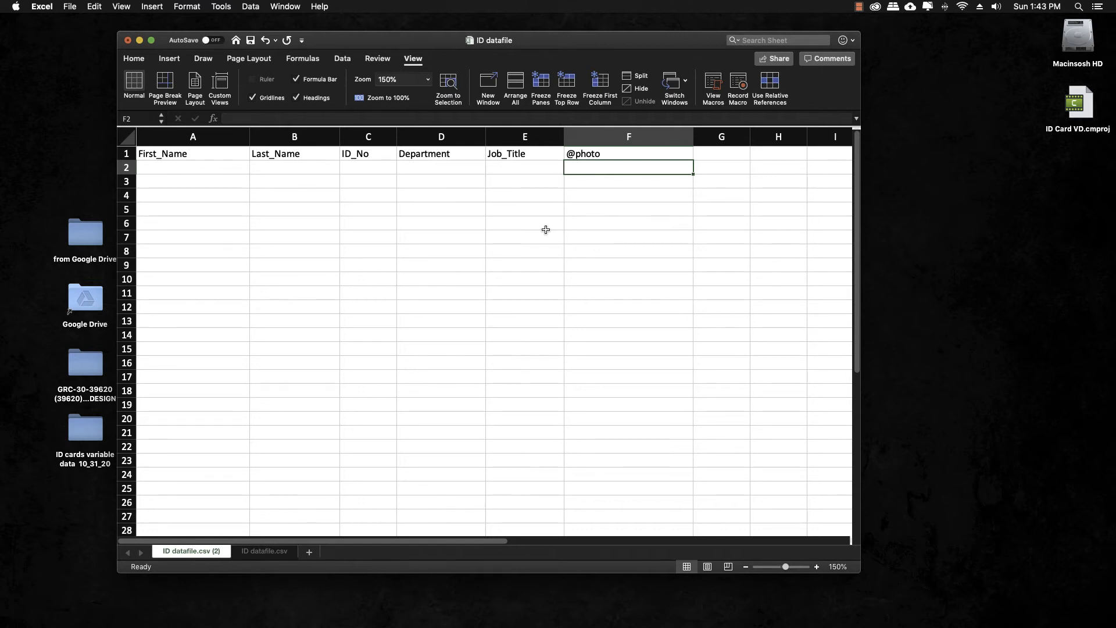
pyautogui.hotkey('ctrl', 'pagedown')
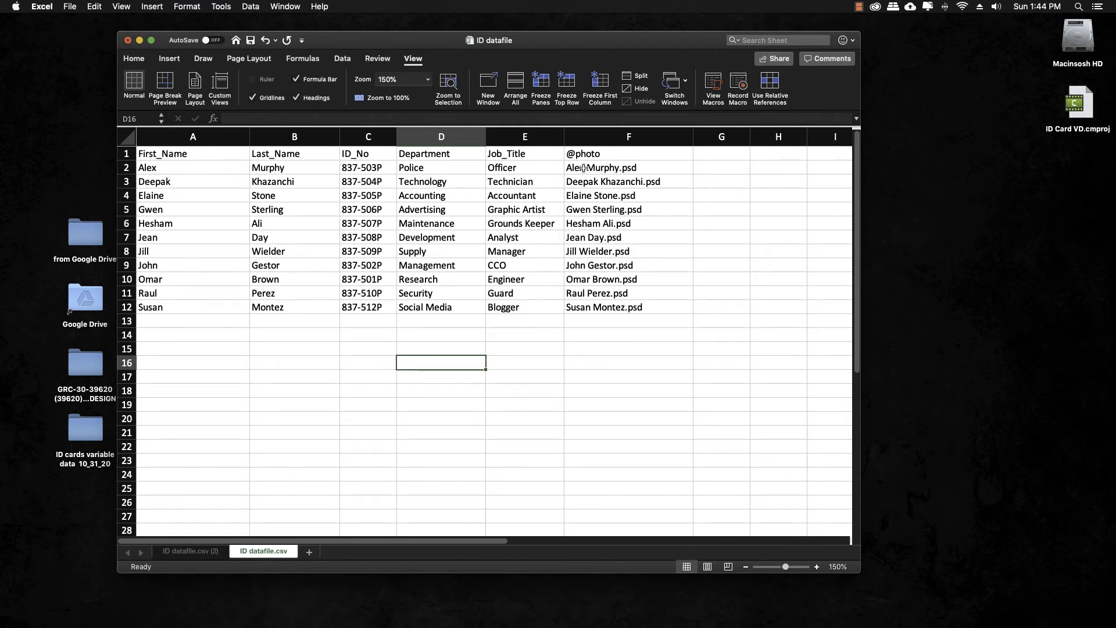
pyautogui.click(596, 335)
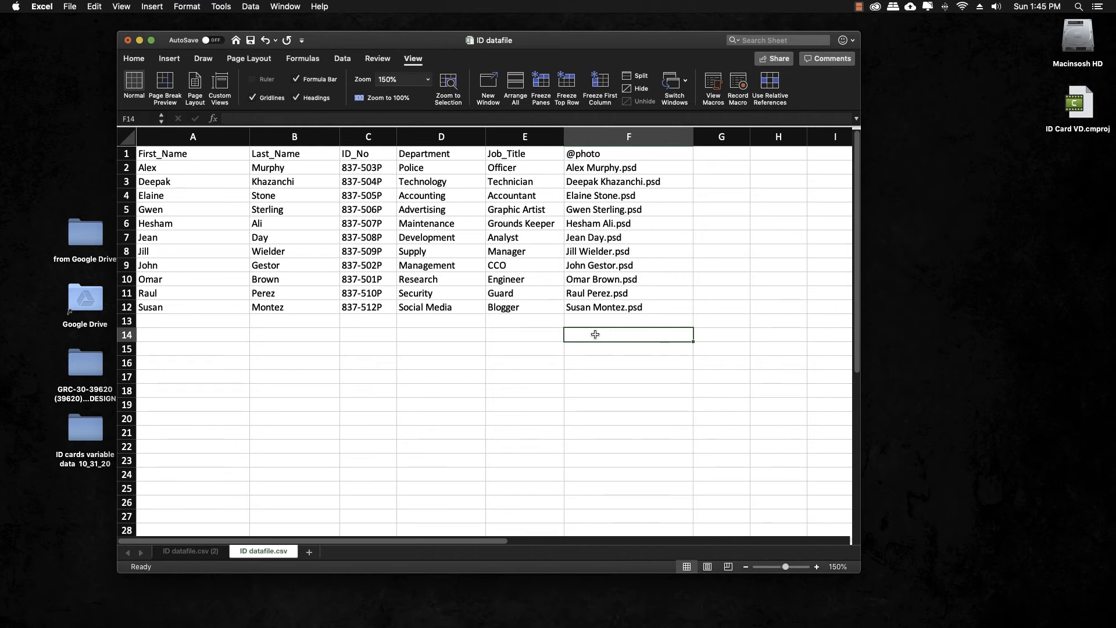
pyautogui.click(592, 167)
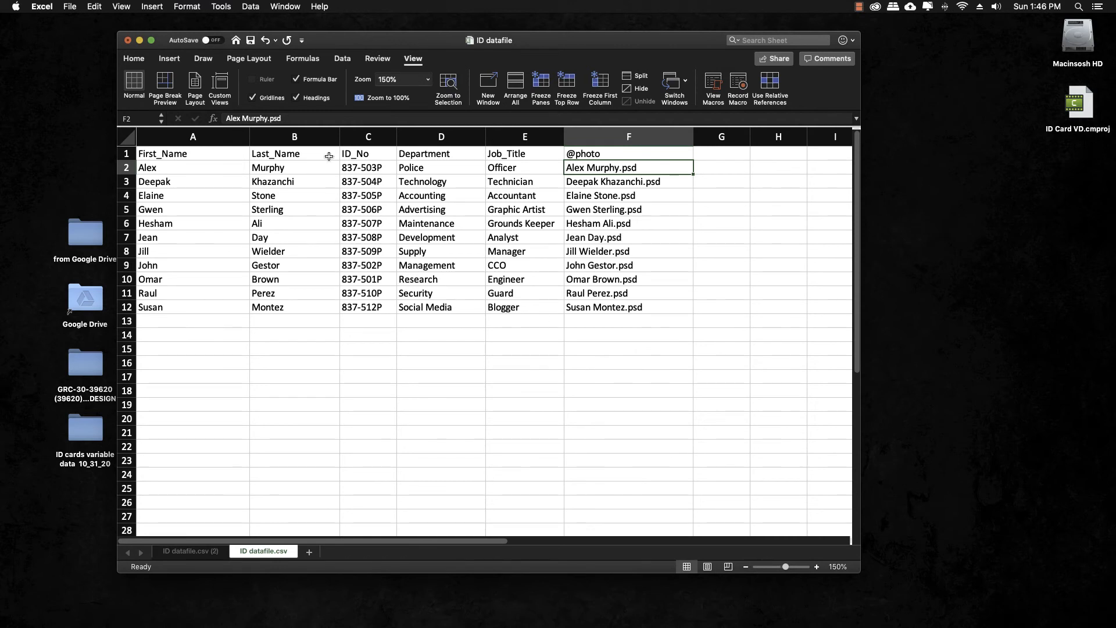
# - Open Save As for the ID datafile sheet and choose the MS-DOS Comma Separated (.csv) file format
pyautogui.click(78, 9)
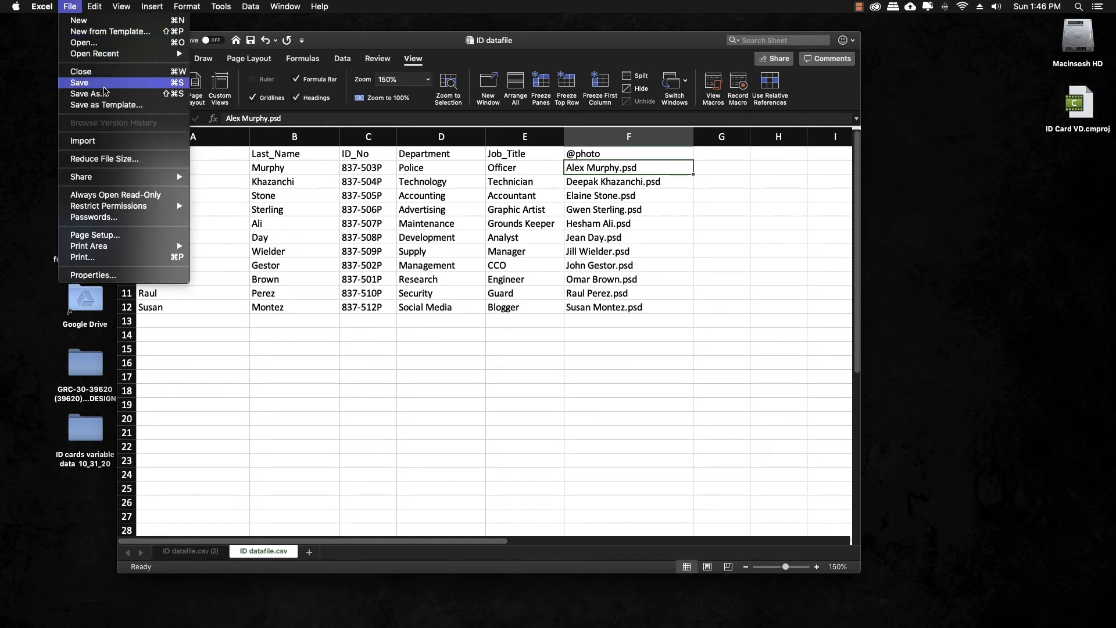
pyautogui.click(86, 94)
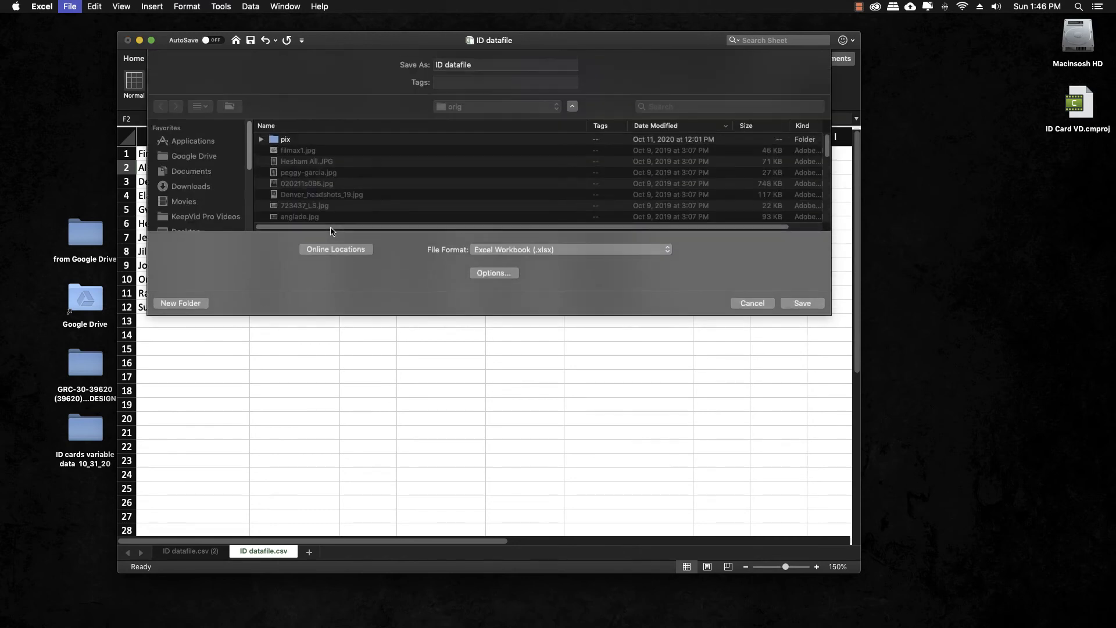
pyautogui.click(492, 251)
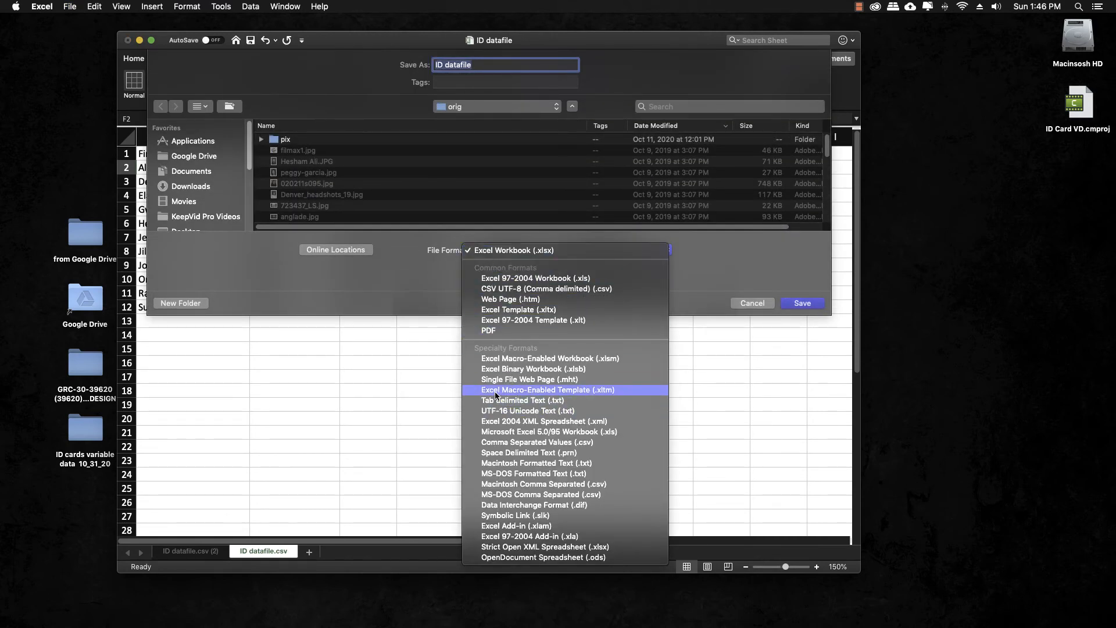
pyautogui.click(499, 496)
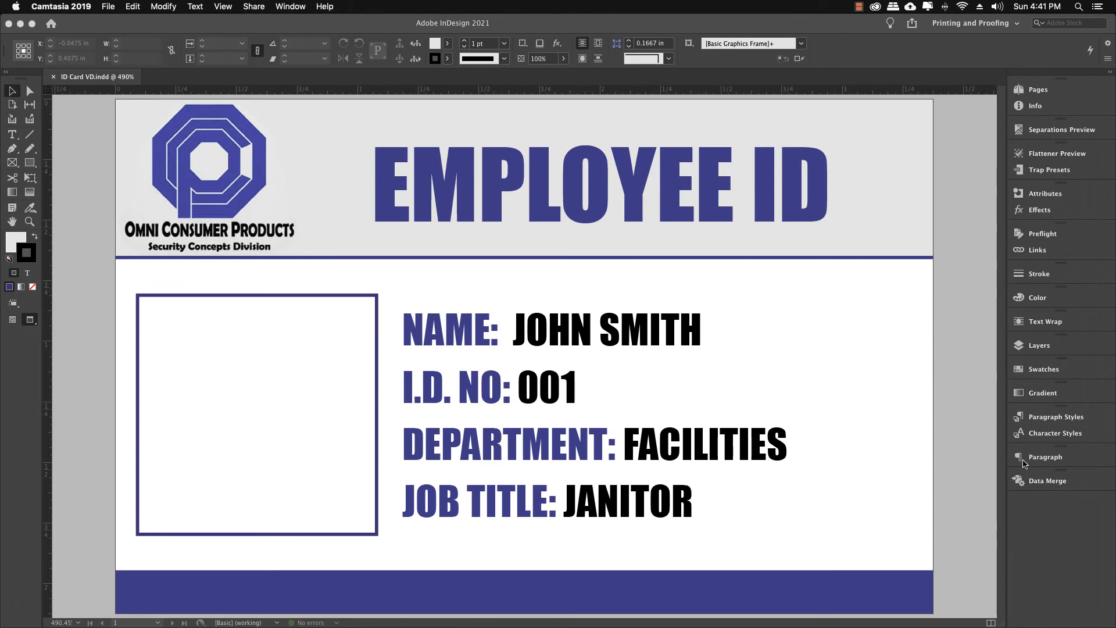
# - Switch to InDesign, select ID datafile.csv as the card's Data Merge source, and enlarge the floating field list to show every field
pyautogui.click(1033, 483)
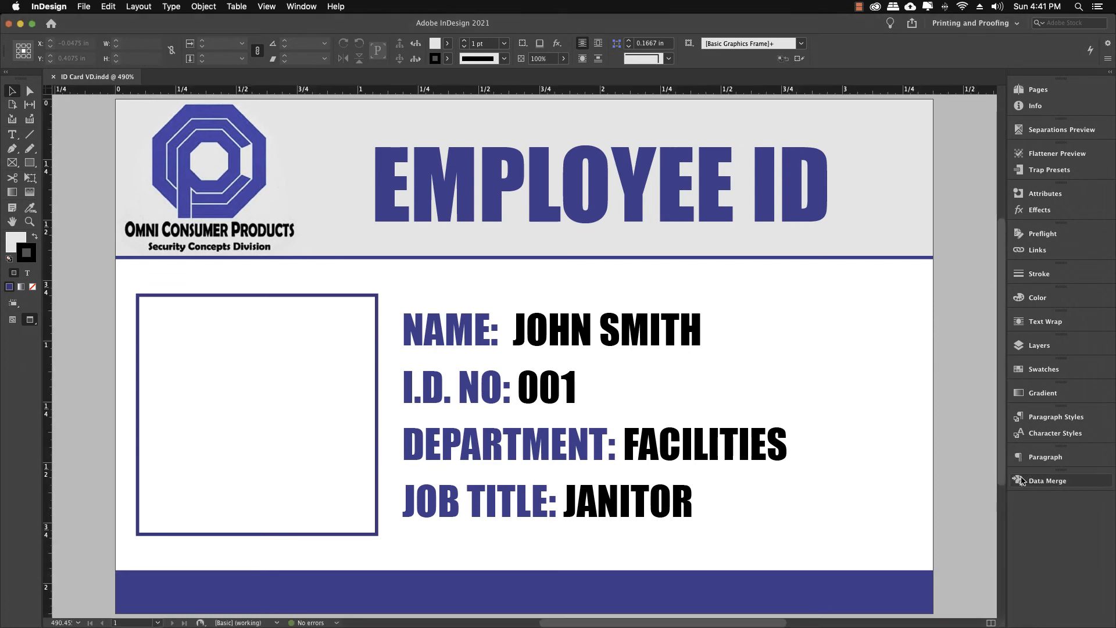
pyautogui.click(1022, 480)
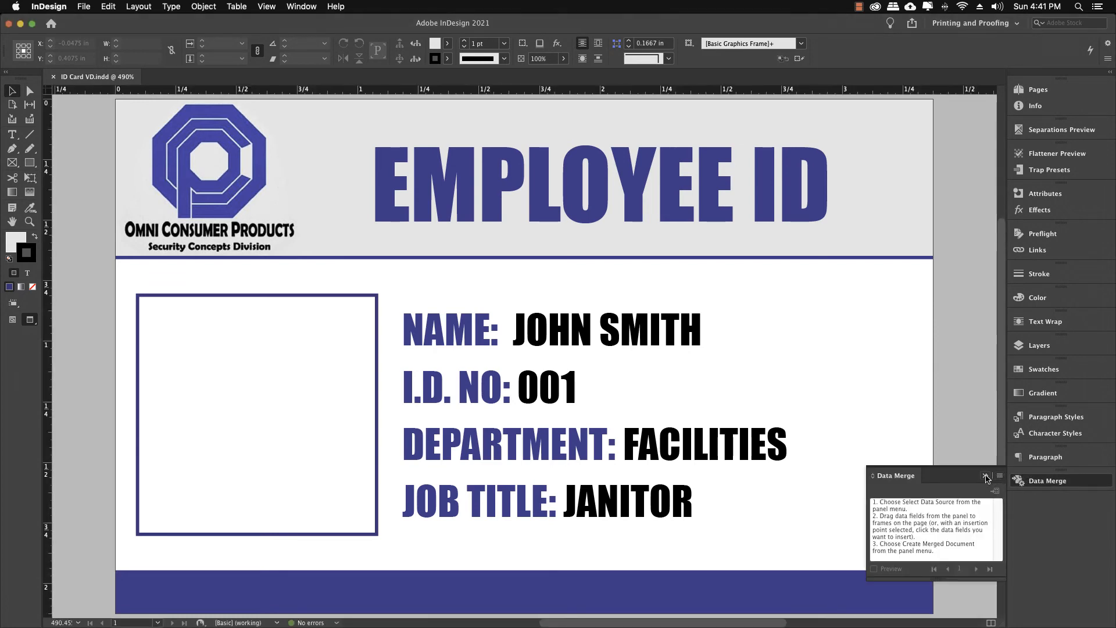
pyautogui.moveTo(914, 478); pyautogui.dragTo(846, 348)
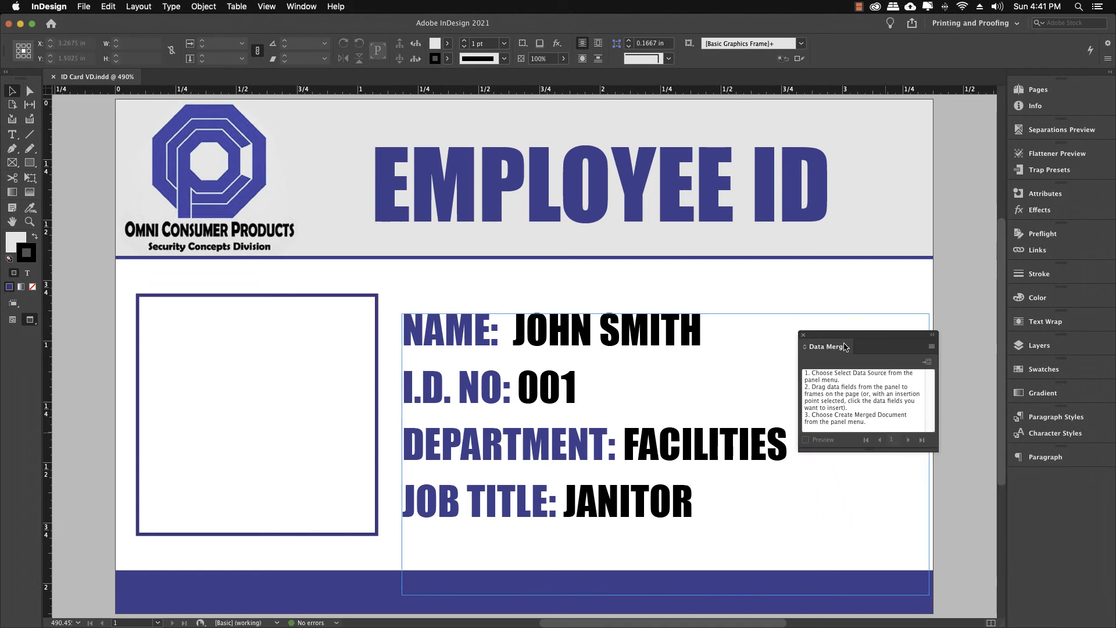
pyautogui.click(932, 347)
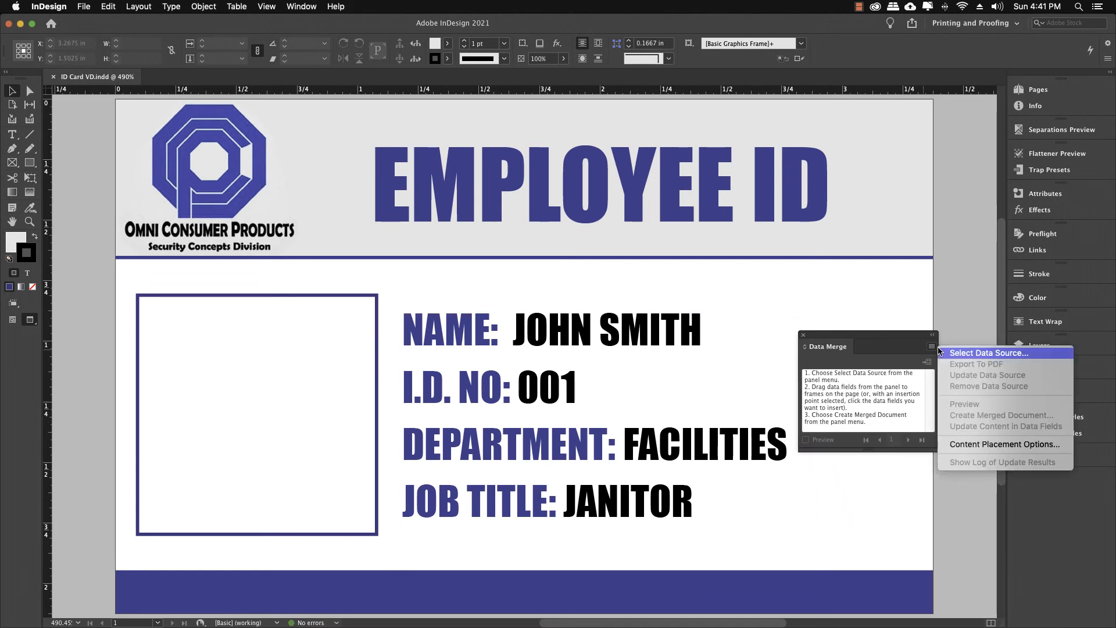
pyautogui.click(943, 353)
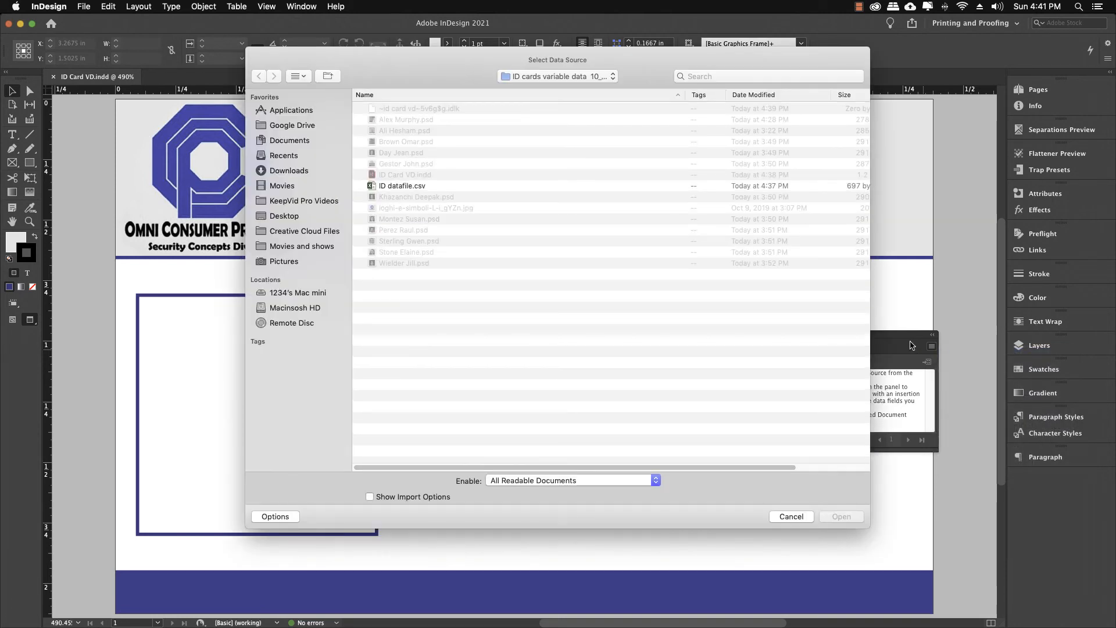
pyautogui.doubleClick(392, 186)
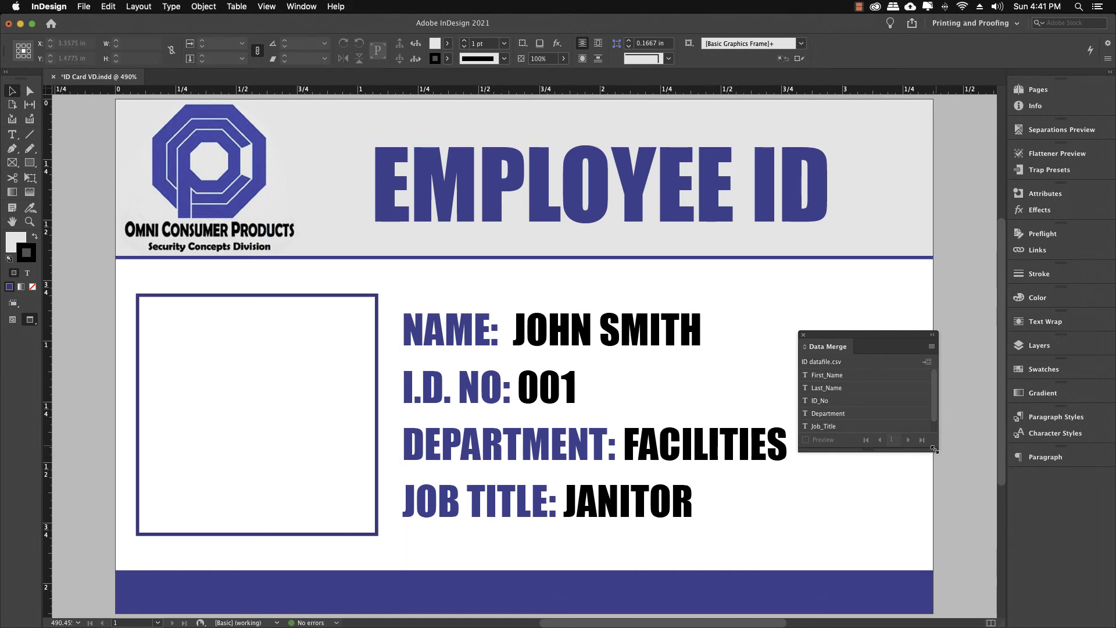
pyautogui.moveTo(935, 449); pyautogui.dragTo(935, 477)
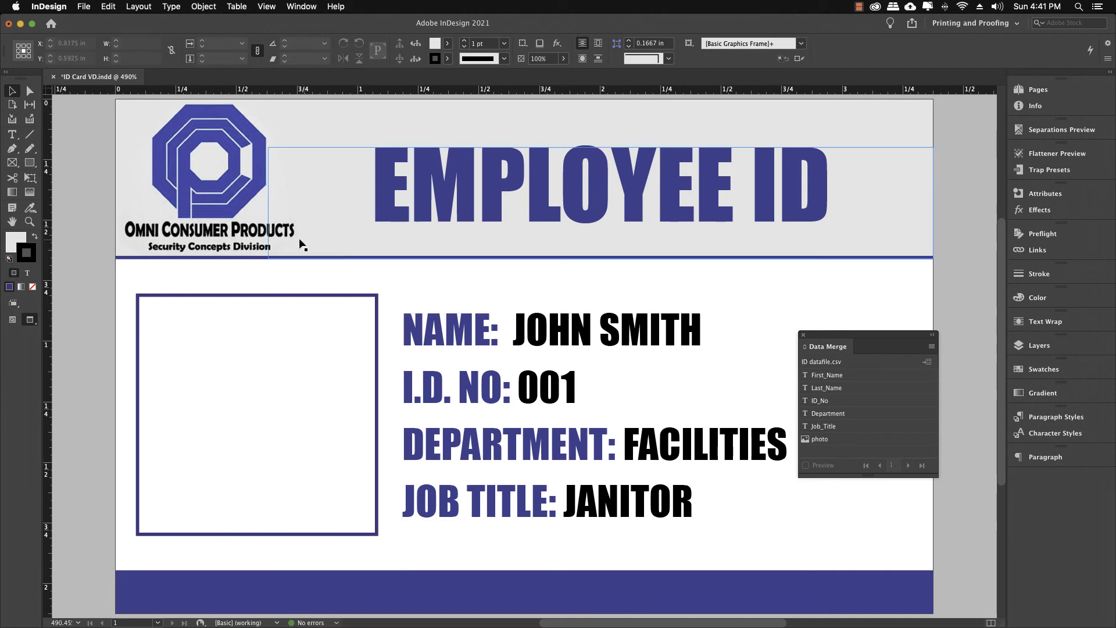
# - Replace the placeholder first and last names on the card's NAME line with the First_Name and Last_Name merge fields
pyautogui.click(12, 136)
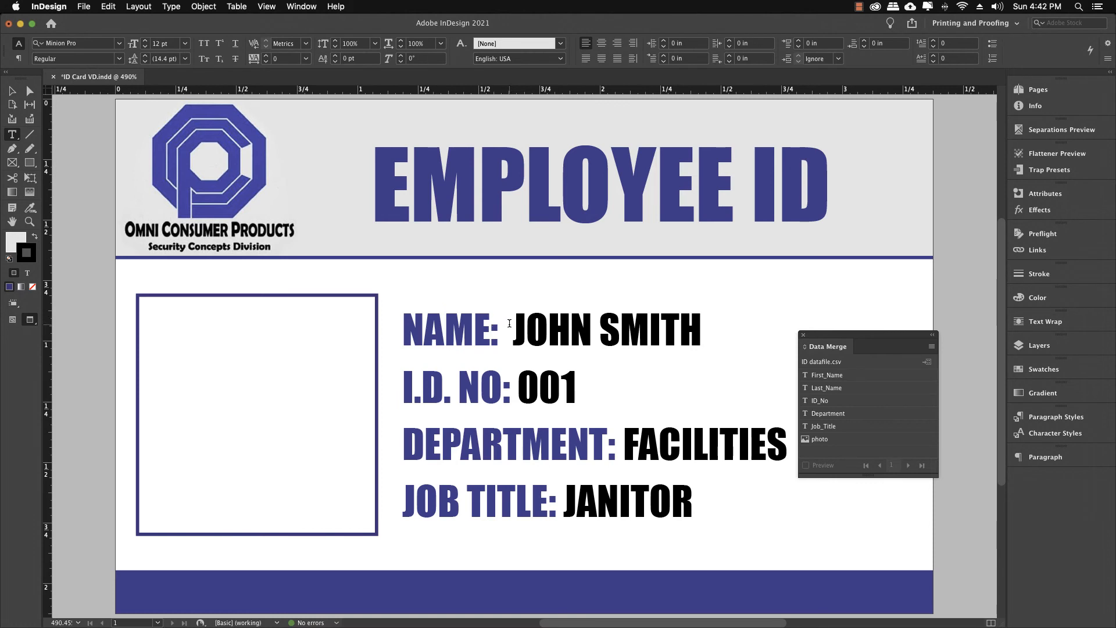
pyautogui.moveTo(510, 323); pyautogui.dragTo(594, 324)
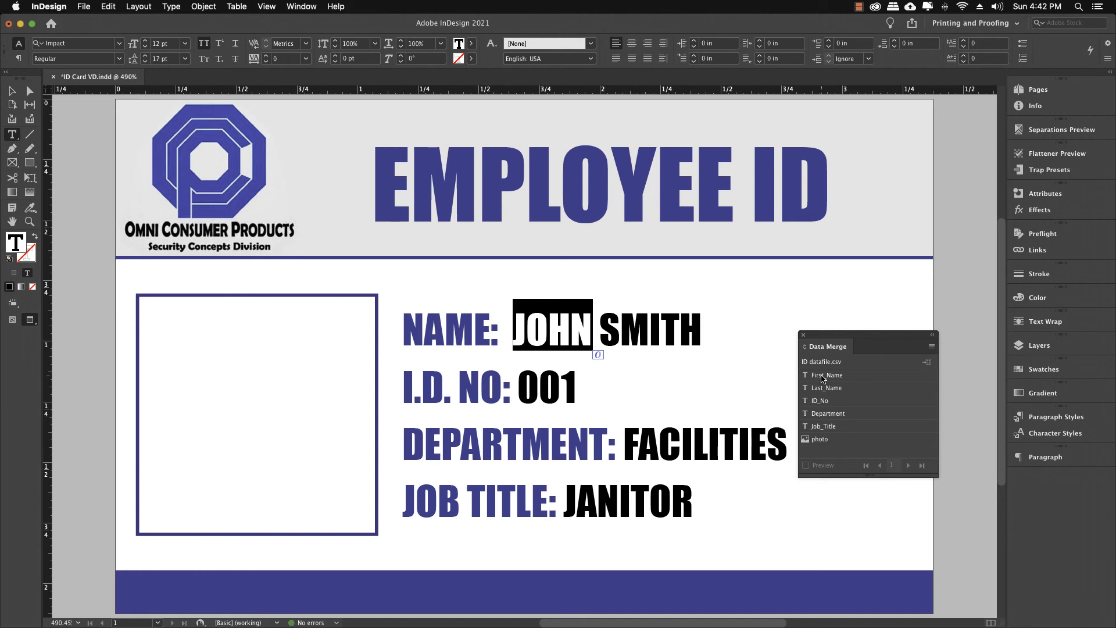
pyautogui.click(823, 378)
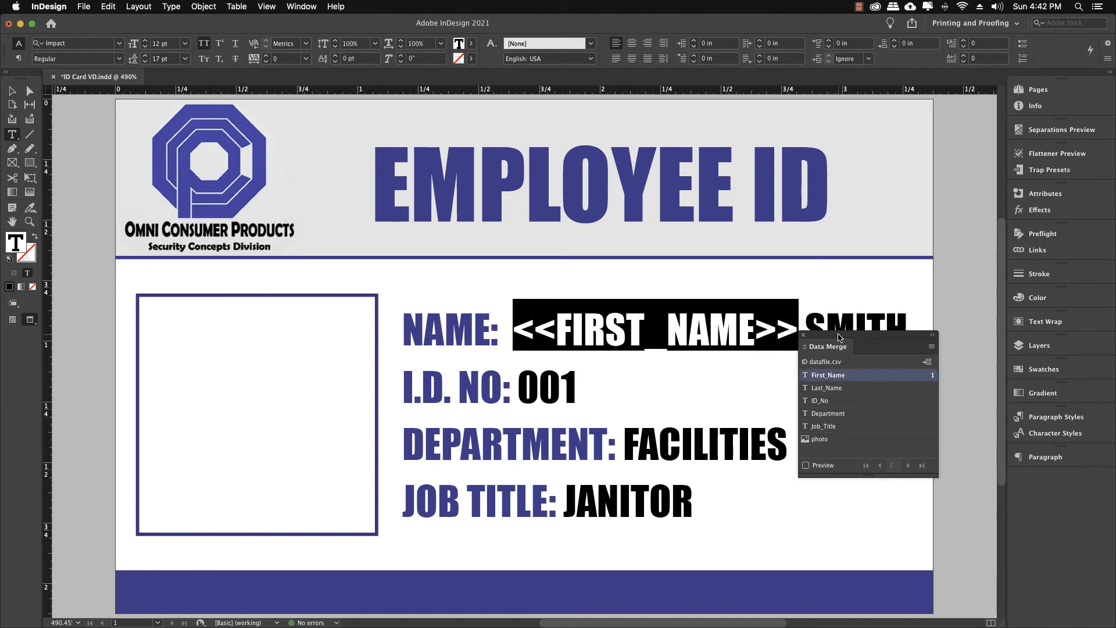
pyautogui.moveTo(838, 338); pyautogui.dragTo(852, 411)
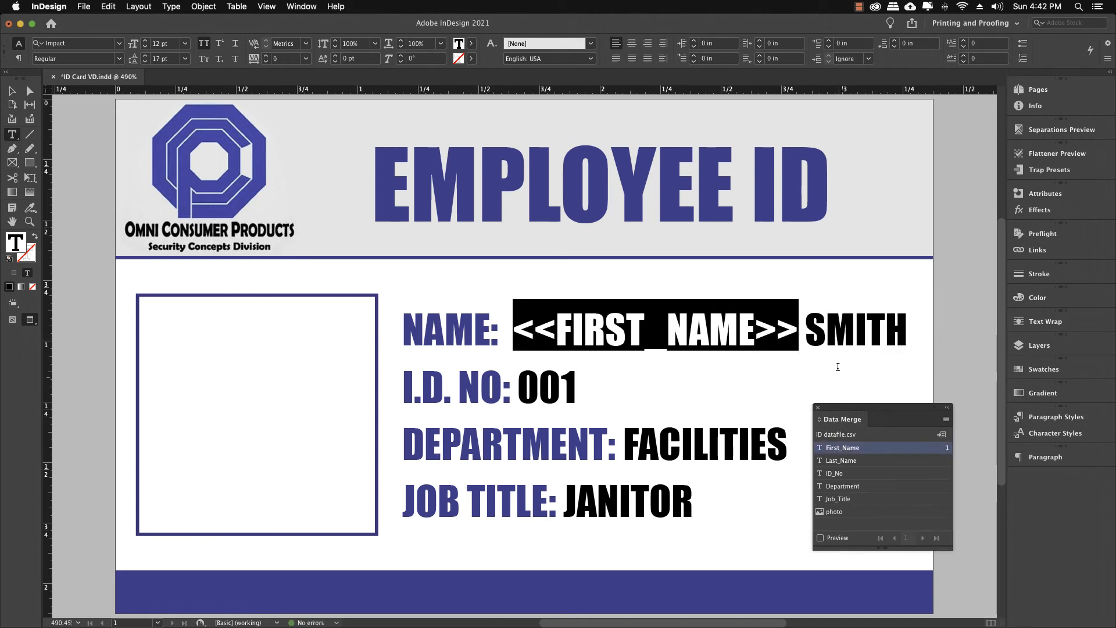
pyautogui.click(809, 338)
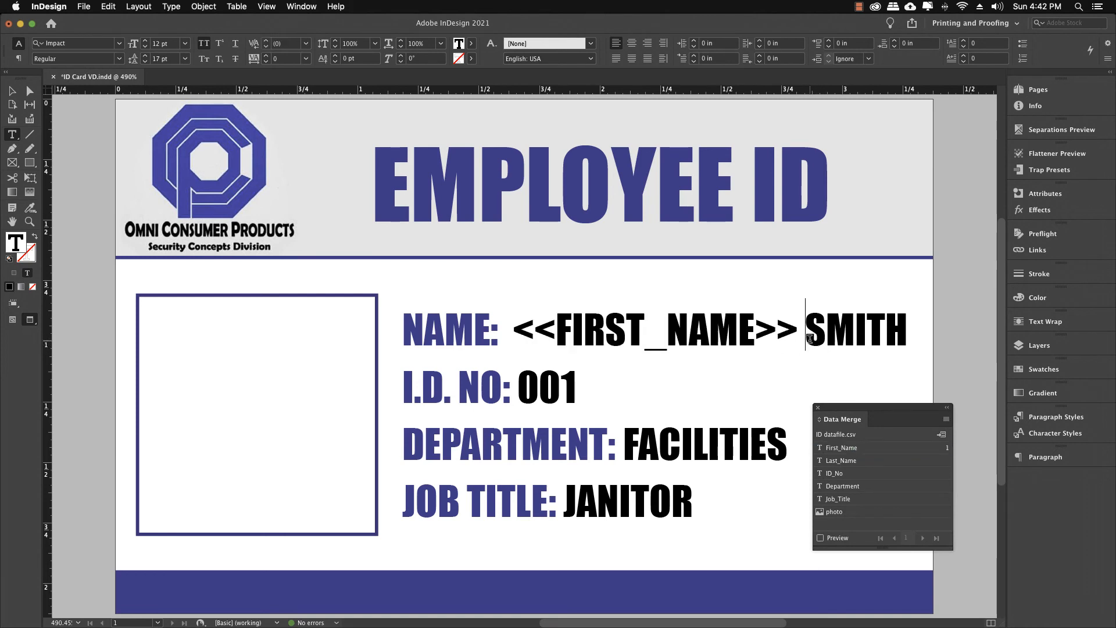
pyautogui.moveTo(809, 338); pyautogui.dragTo(899, 348)
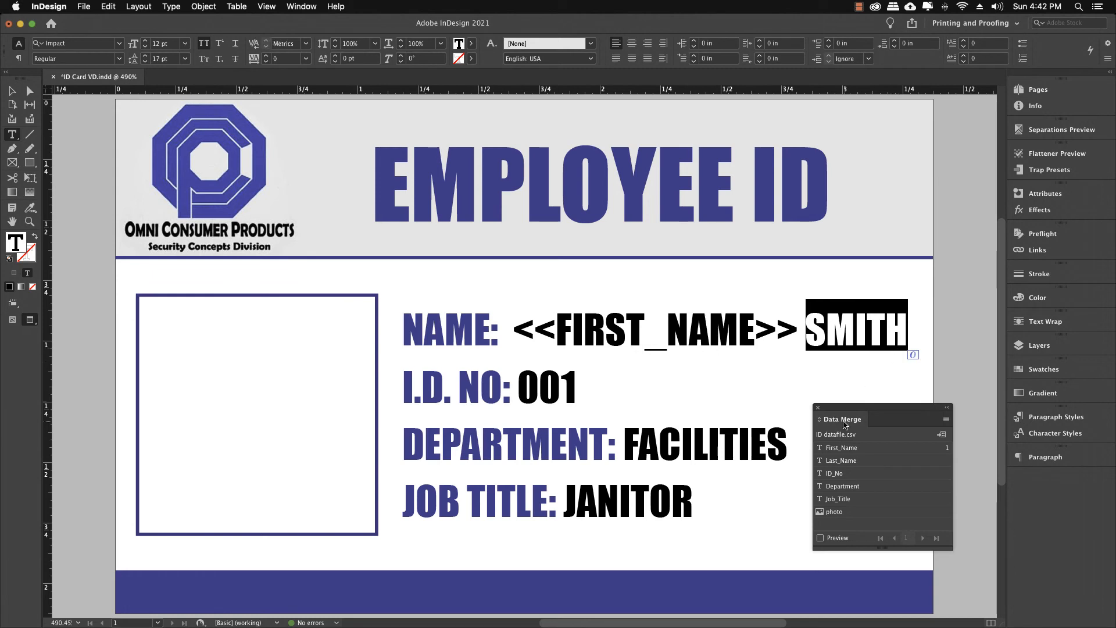
pyautogui.click(838, 461)
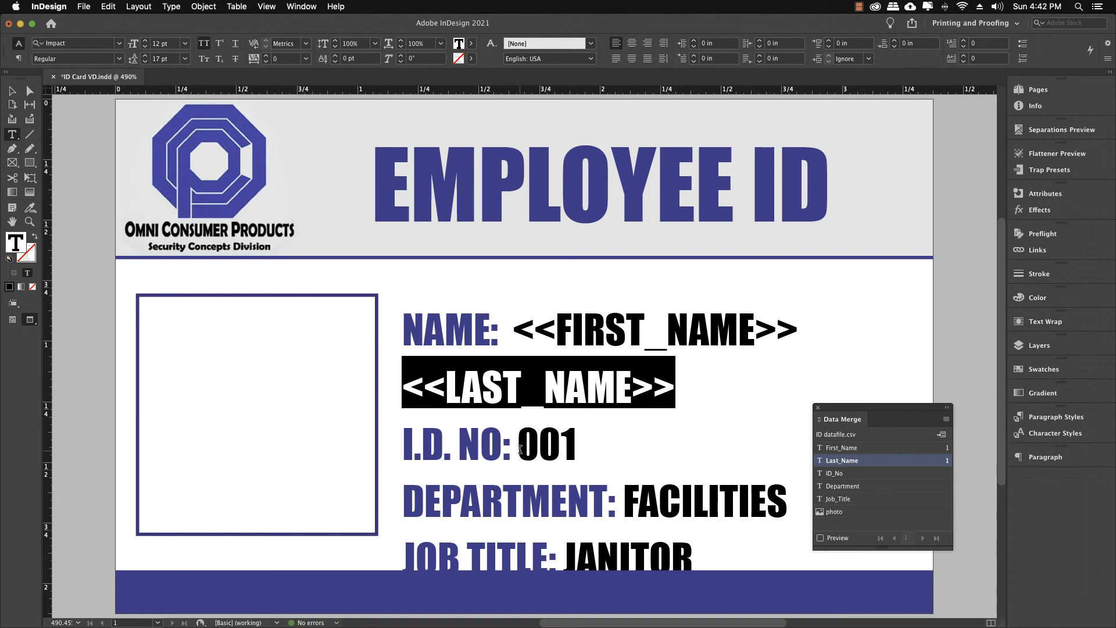
# - Replace the placeholder I.D. number with the ID_No merge field and FACILITIES with the Department merge field
pyautogui.click(520, 449)
pyautogui.moveTo(520, 449); pyautogui.dragTo(571, 450)
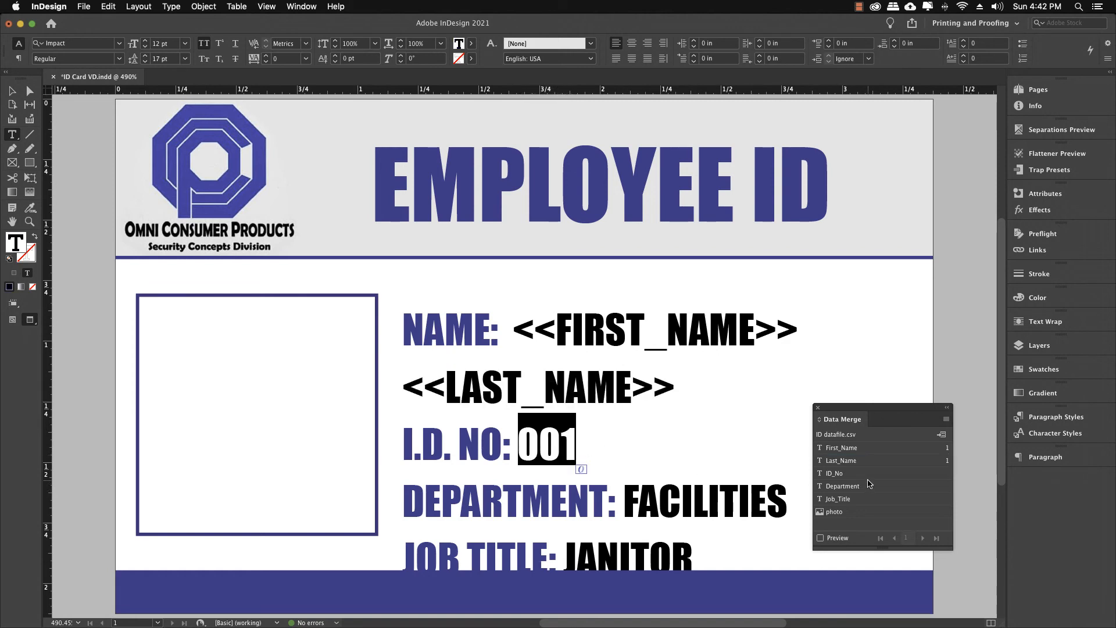
pyautogui.click(846, 477)
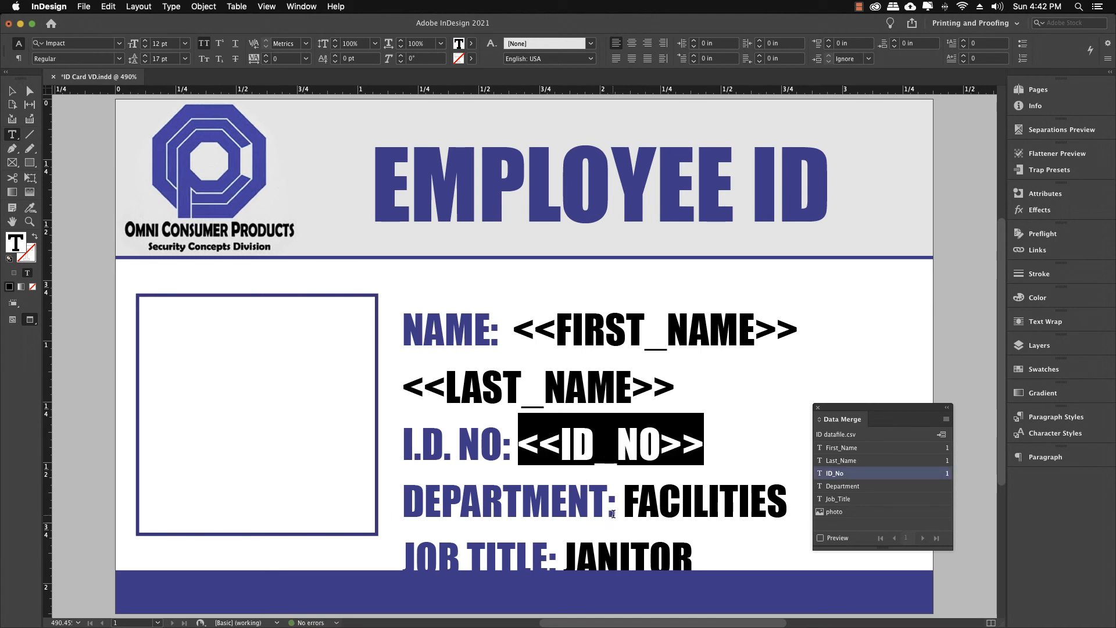
pyautogui.moveTo(626, 503); pyautogui.dragTo(778, 515)
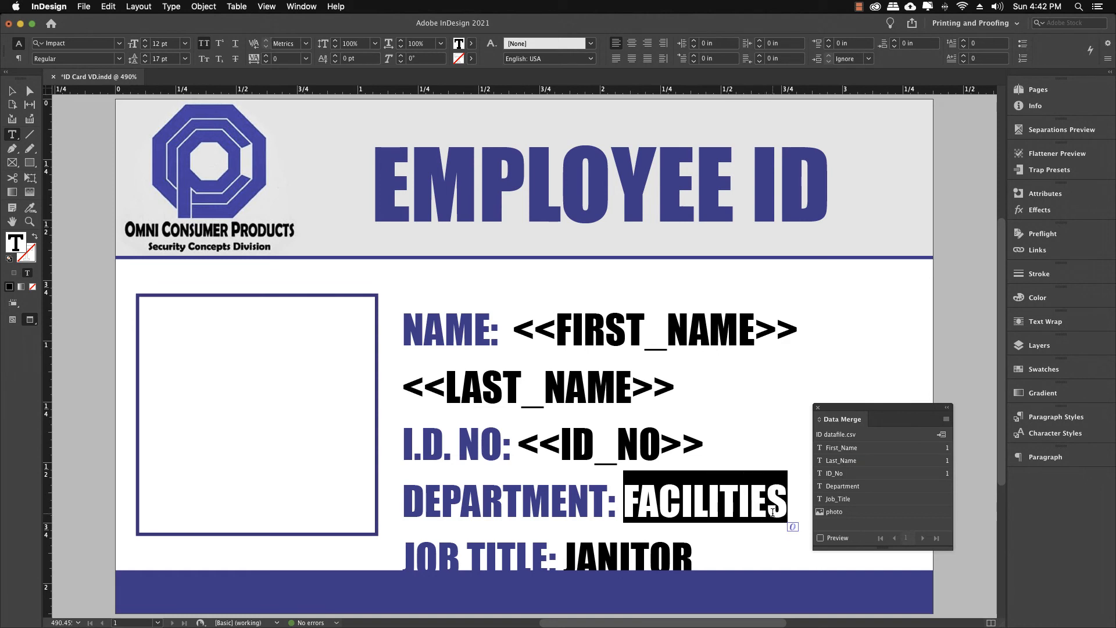
pyautogui.click(838, 488)
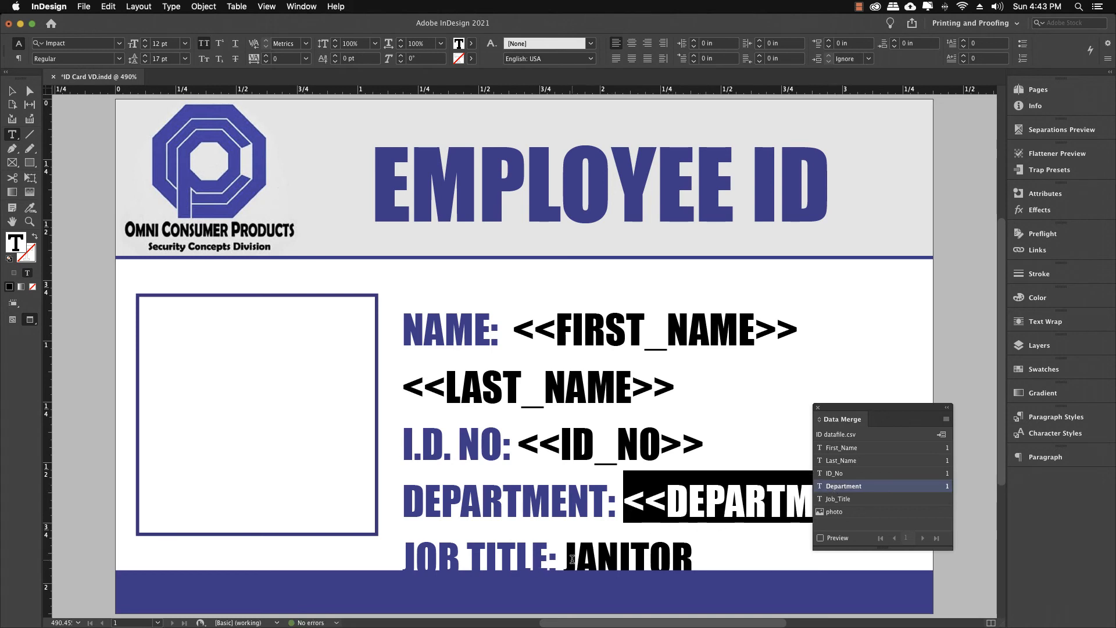
# - Replace JANITOR on the JOB TITLE line with the Job_Title merge field
pyautogui.click(568, 556)
pyautogui.moveTo(568, 556); pyautogui.dragTo(695, 557)
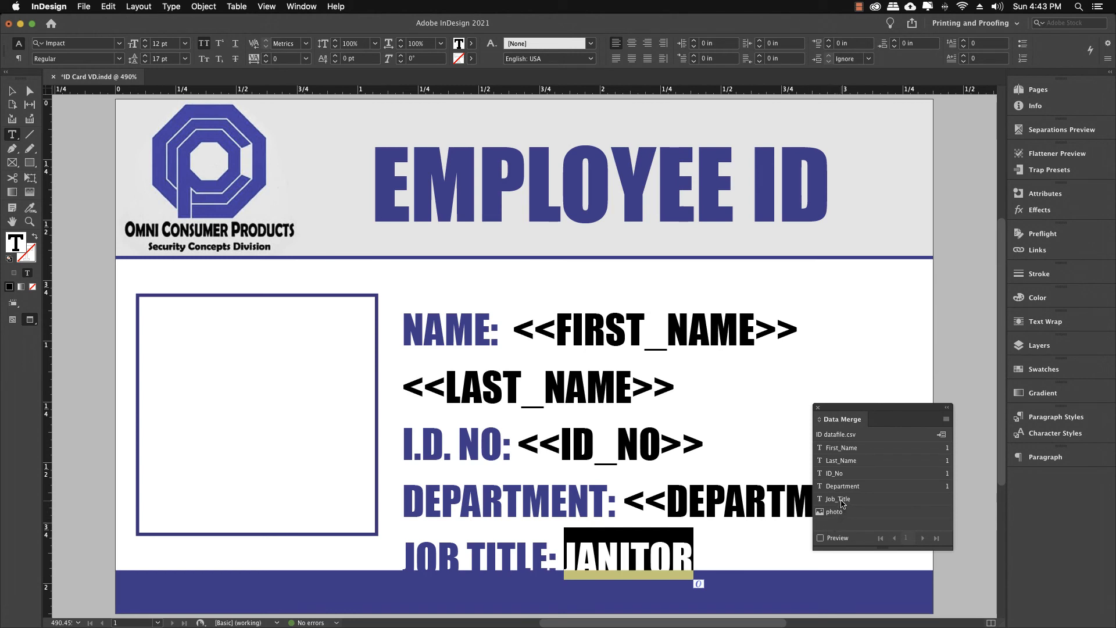
pyautogui.click(841, 500)
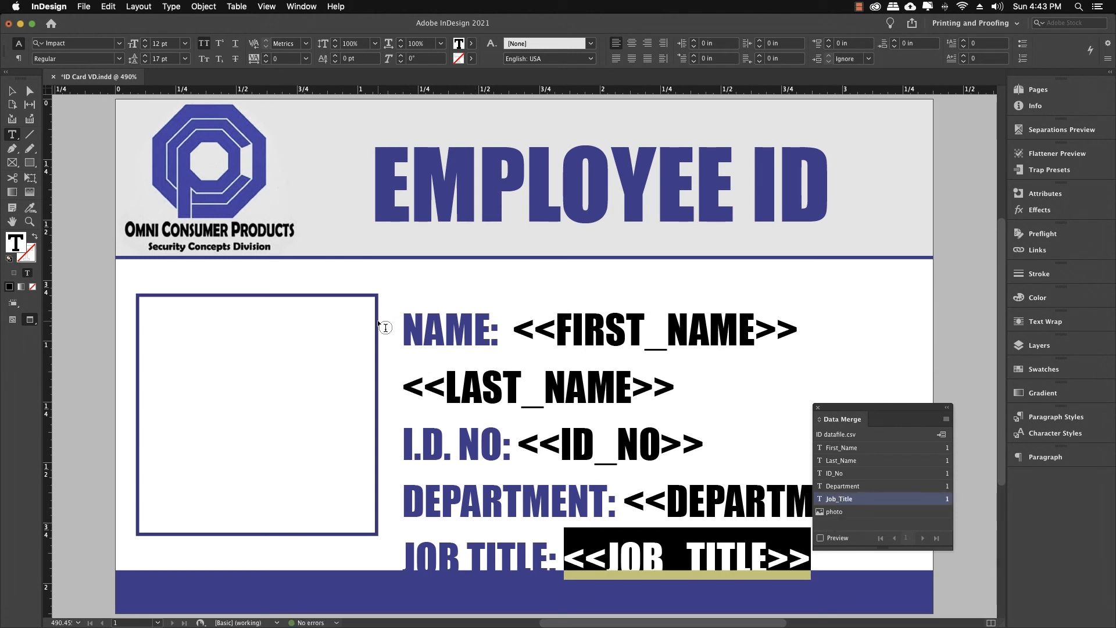
# - Assign the photo merge field to the empty square picture frame beside the employee details
pyautogui.click(378, 320)
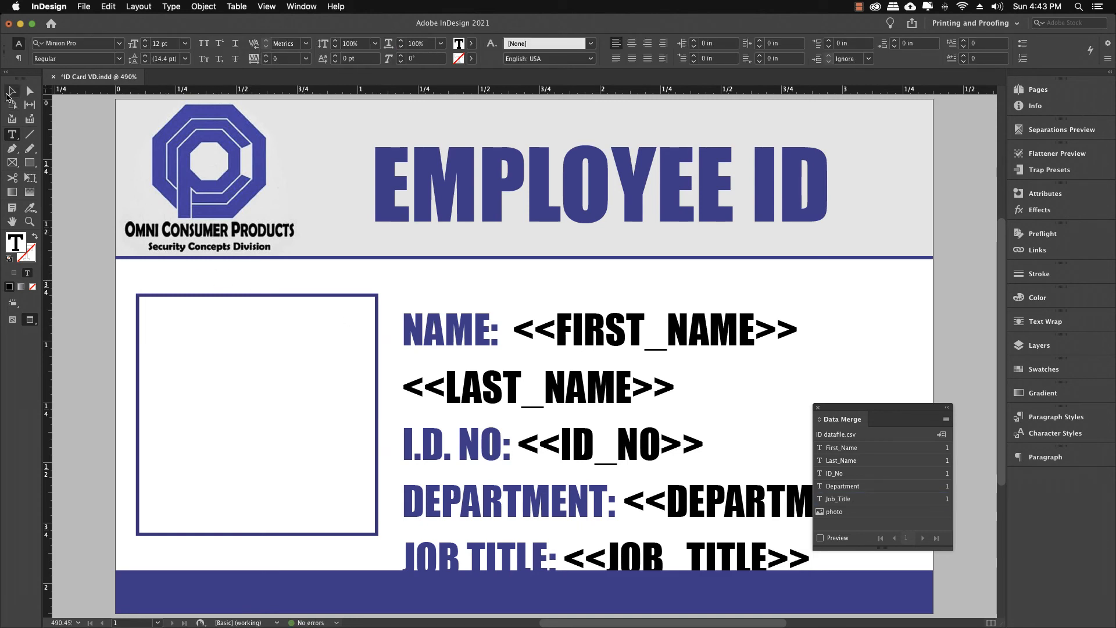
pyautogui.click(10, 91)
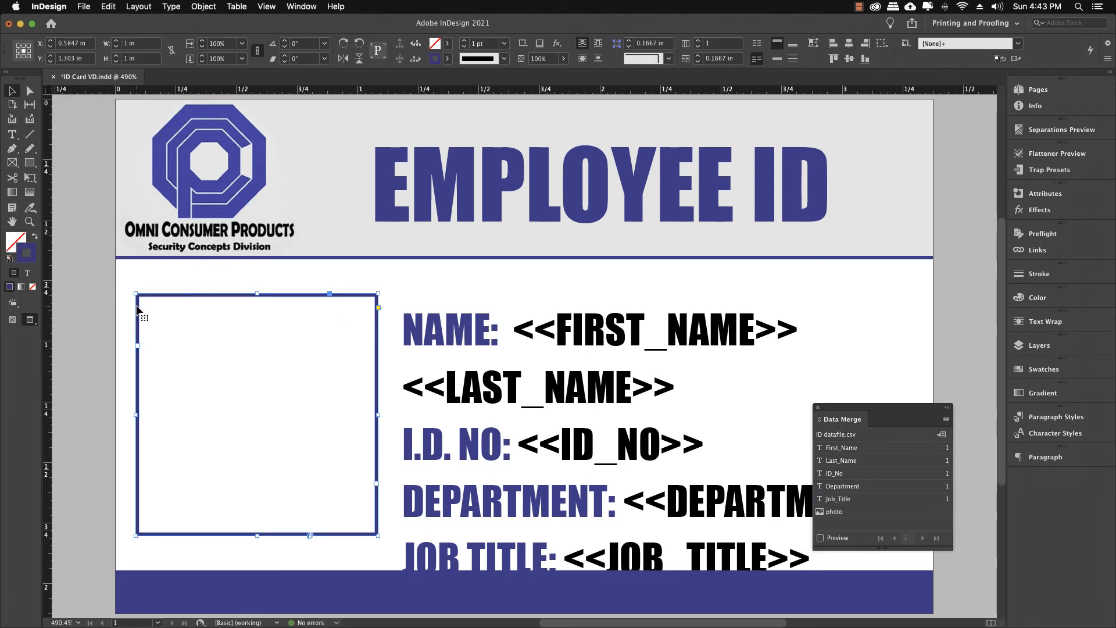
pyautogui.click(823, 515)
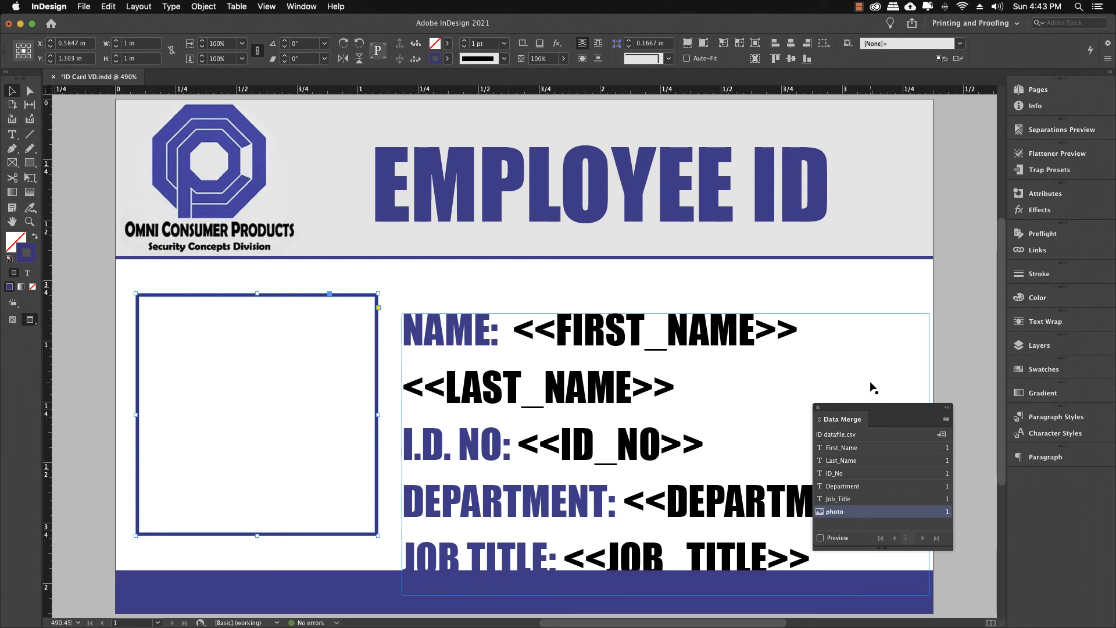
pyautogui.click(956, 347)
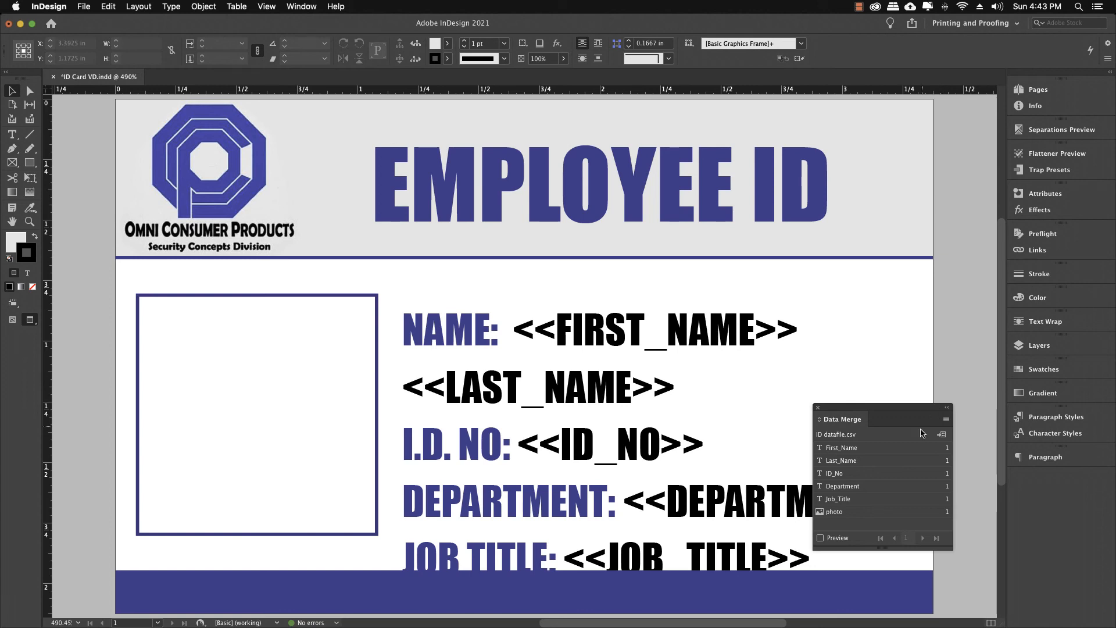
# - Preview the merged data on the card, step through every record to the last one, and return to the first
pyautogui.click(821, 539)
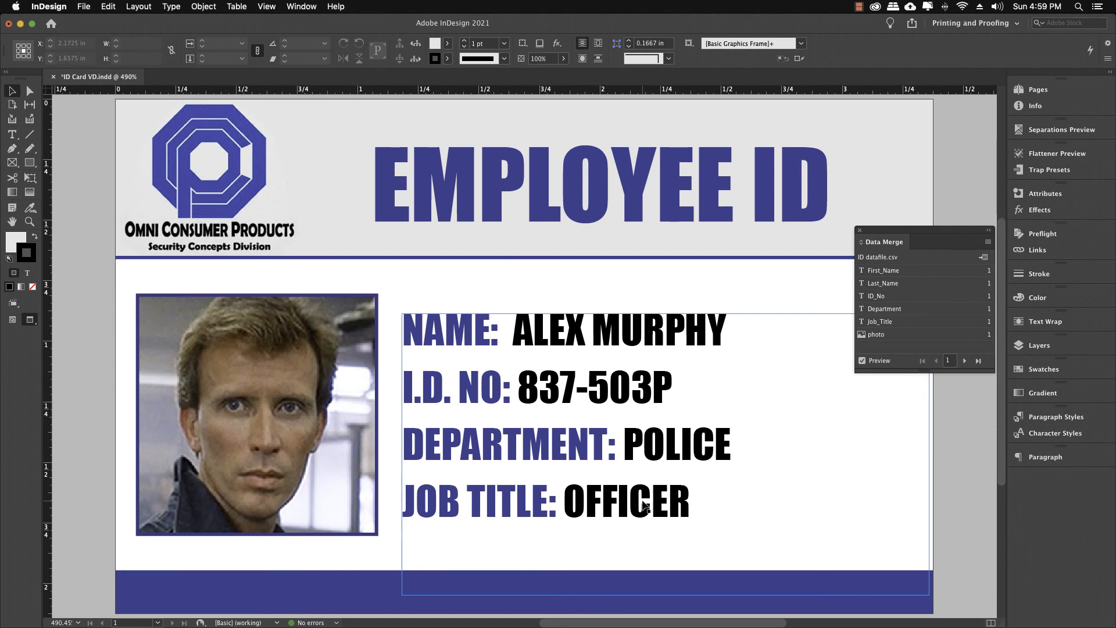
pyautogui.click(965, 362)
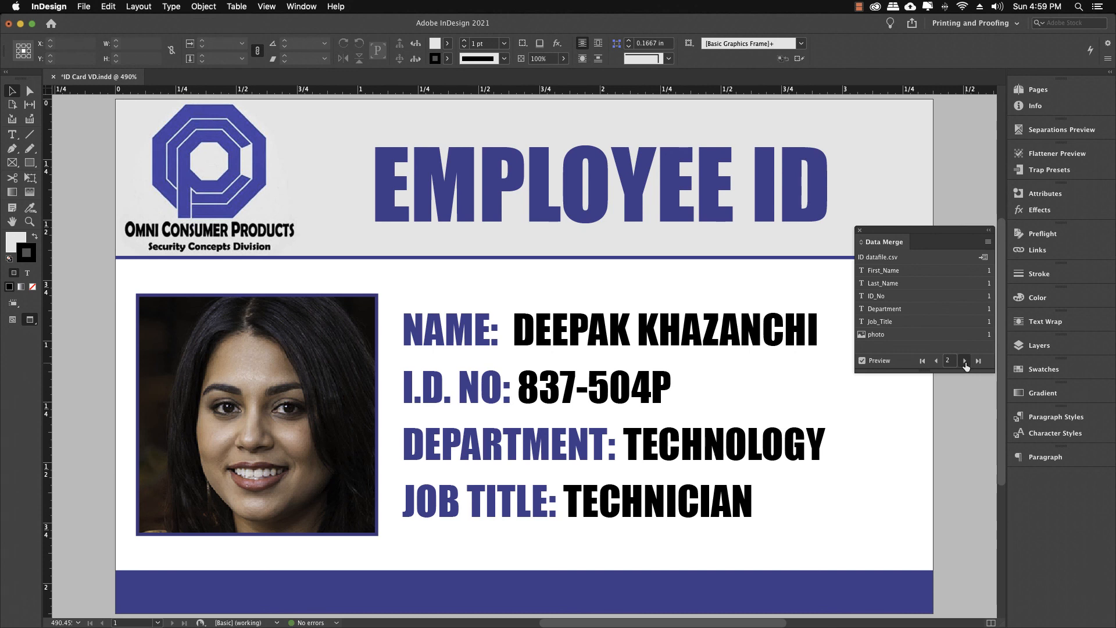
pyautogui.click(964, 361)
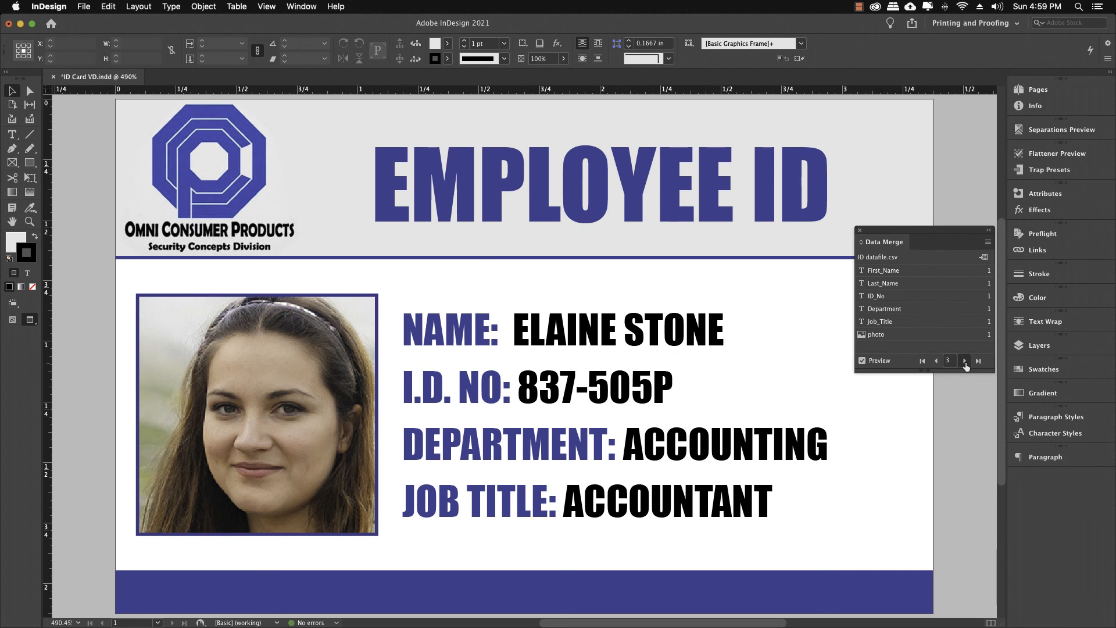
pyautogui.click(964, 361)
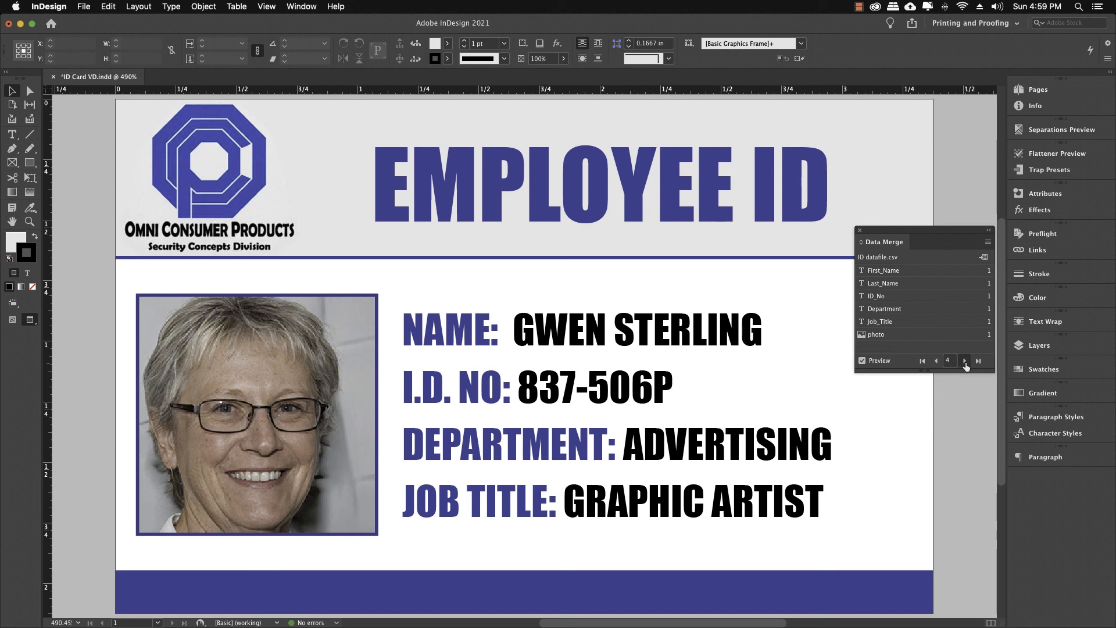
pyautogui.click(965, 361)
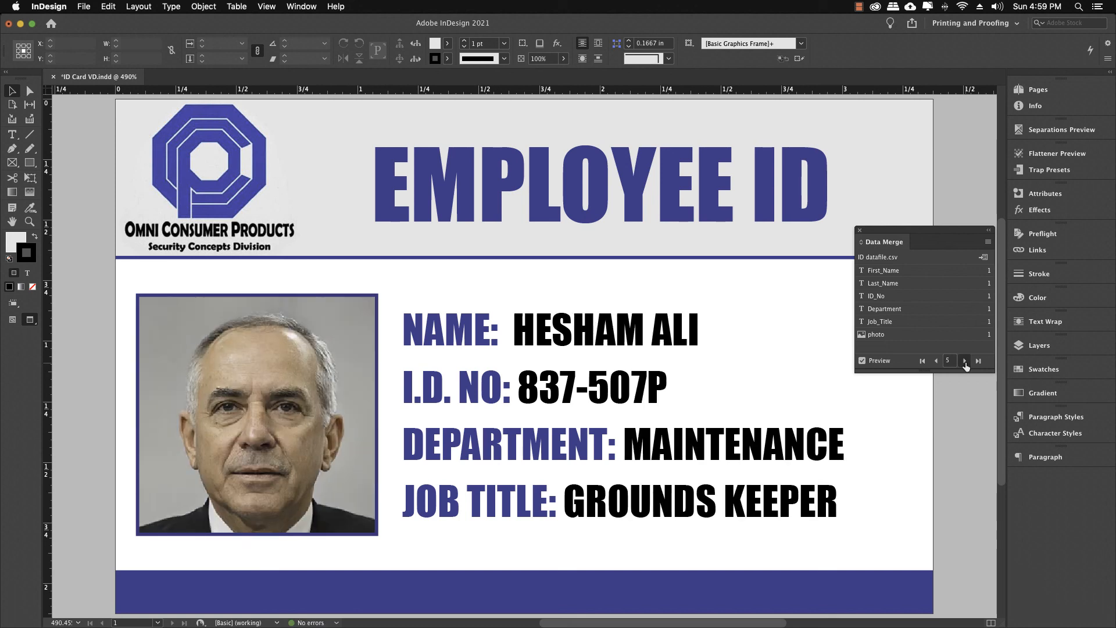
pyautogui.click(965, 362)
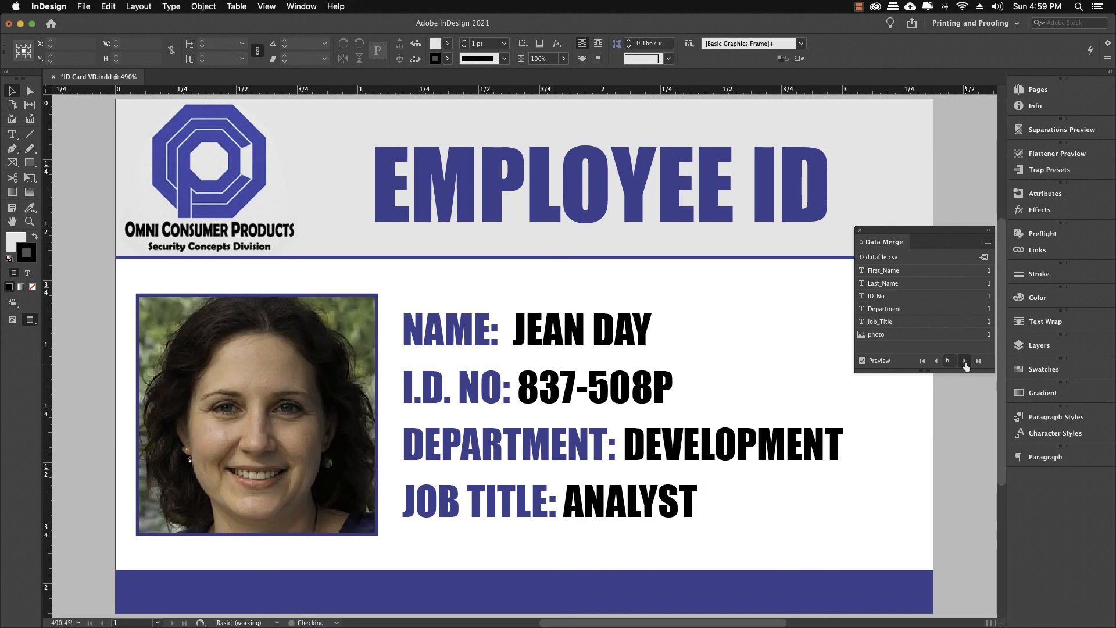
pyautogui.click(966, 362)
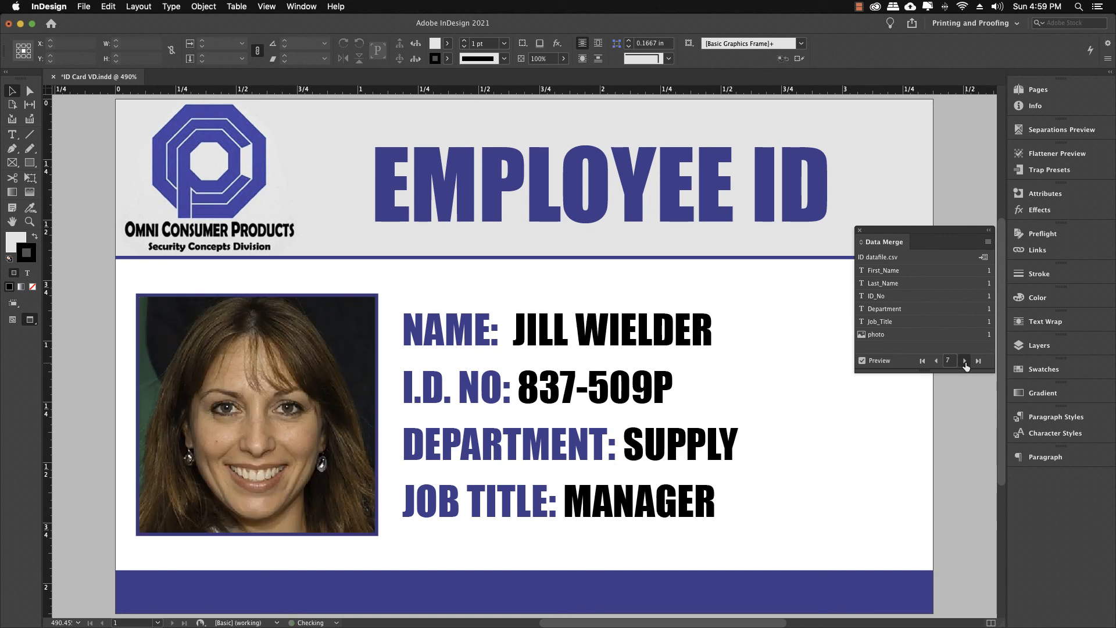
pyautogui.click(965, 361)
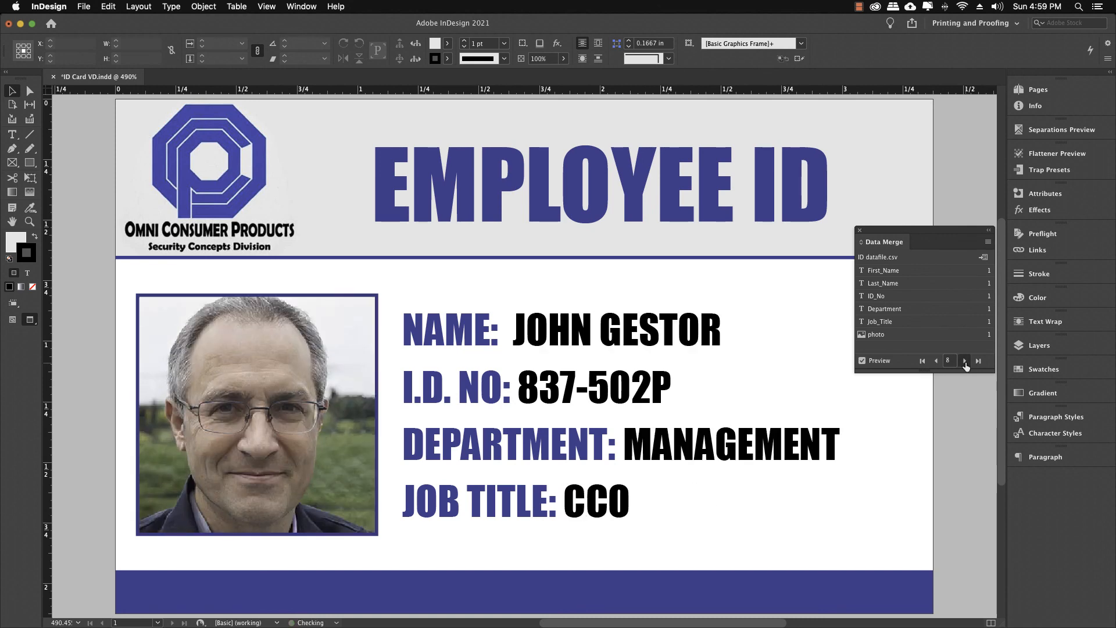
pyautogui.click(965, 362)
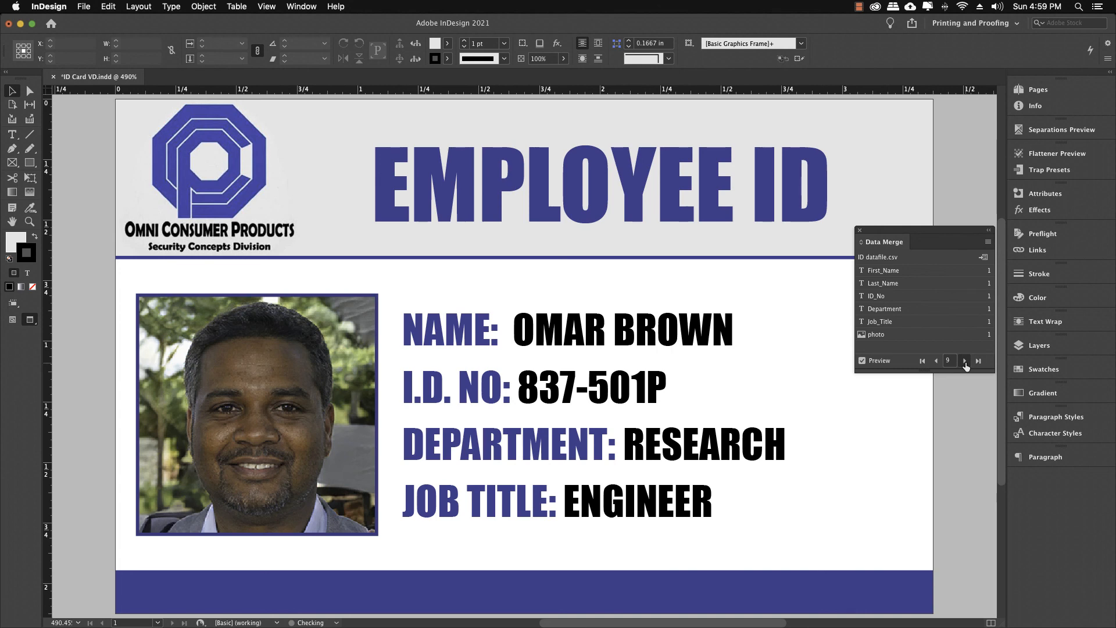
pyautogui.click(965, 361)
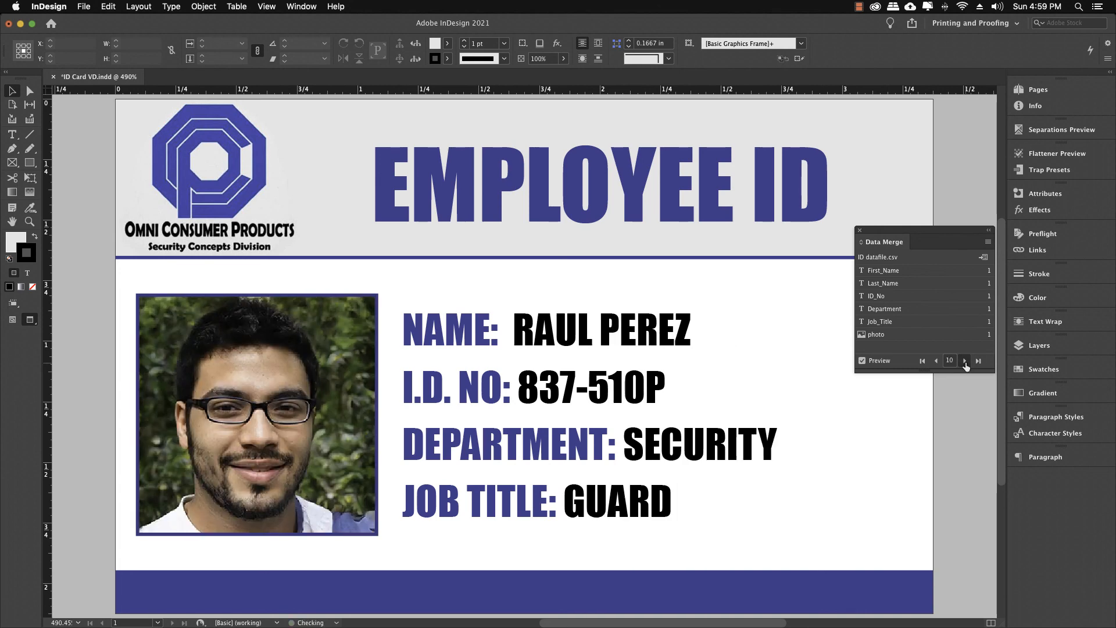
pyautogui.click(965, 362)
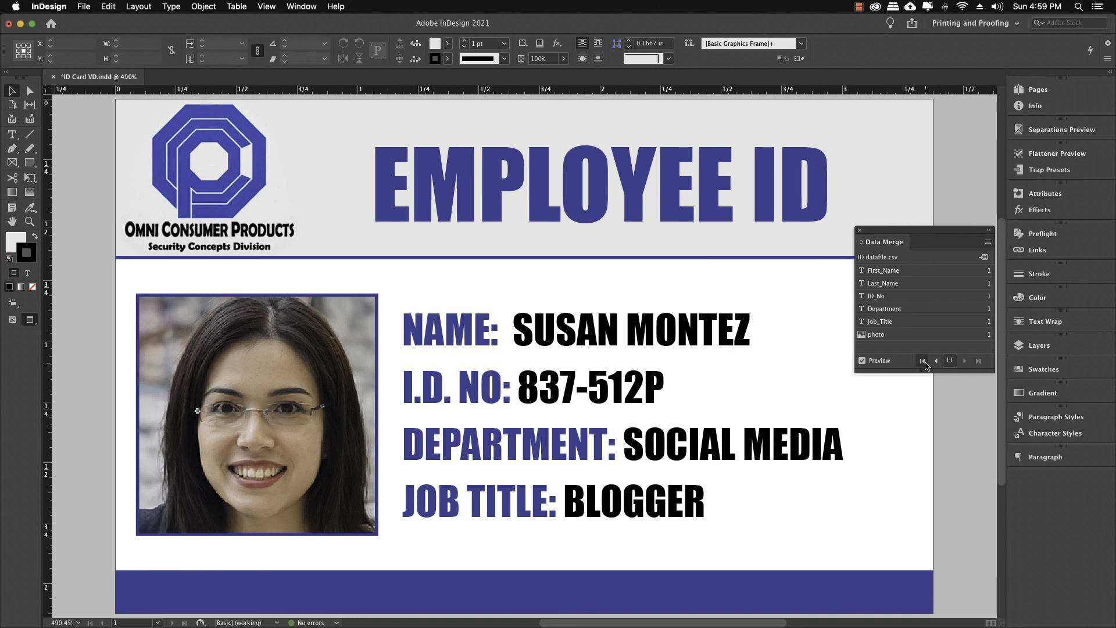
pyautogui.click(924, 362)
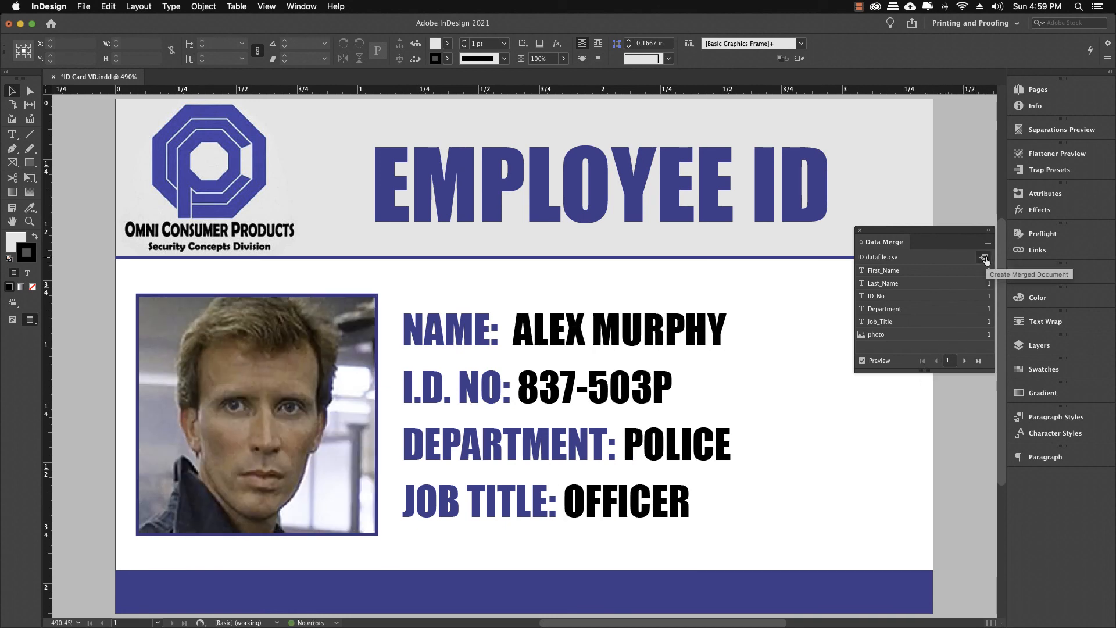
# - Create a merged document from all records with a single record per document page
pyautogui.click(985, 258)
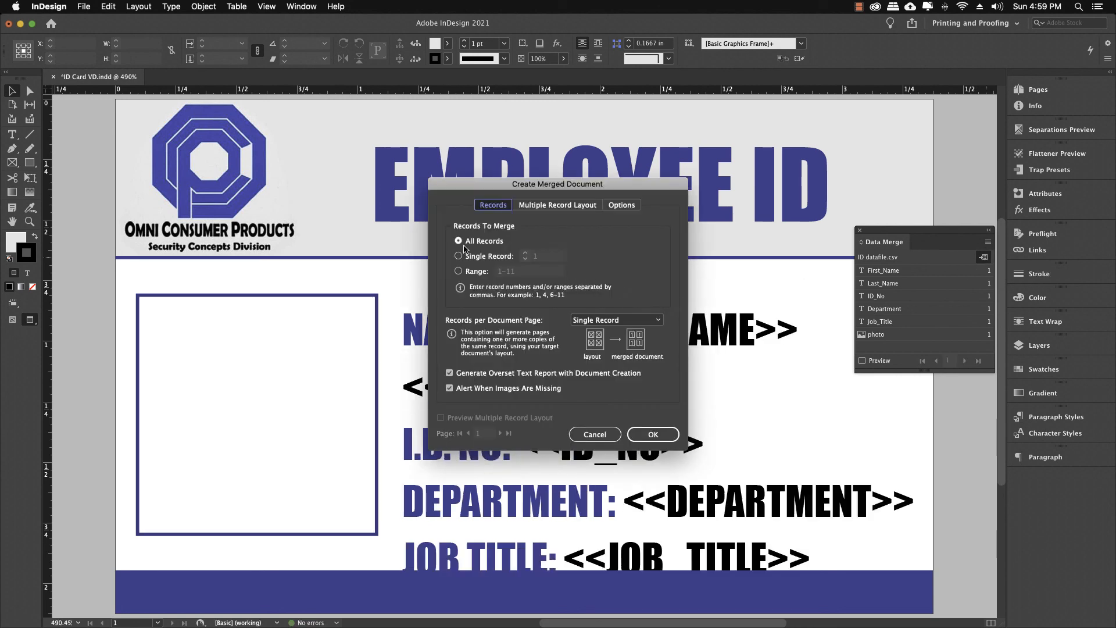
pyautogui.click(647, 441)
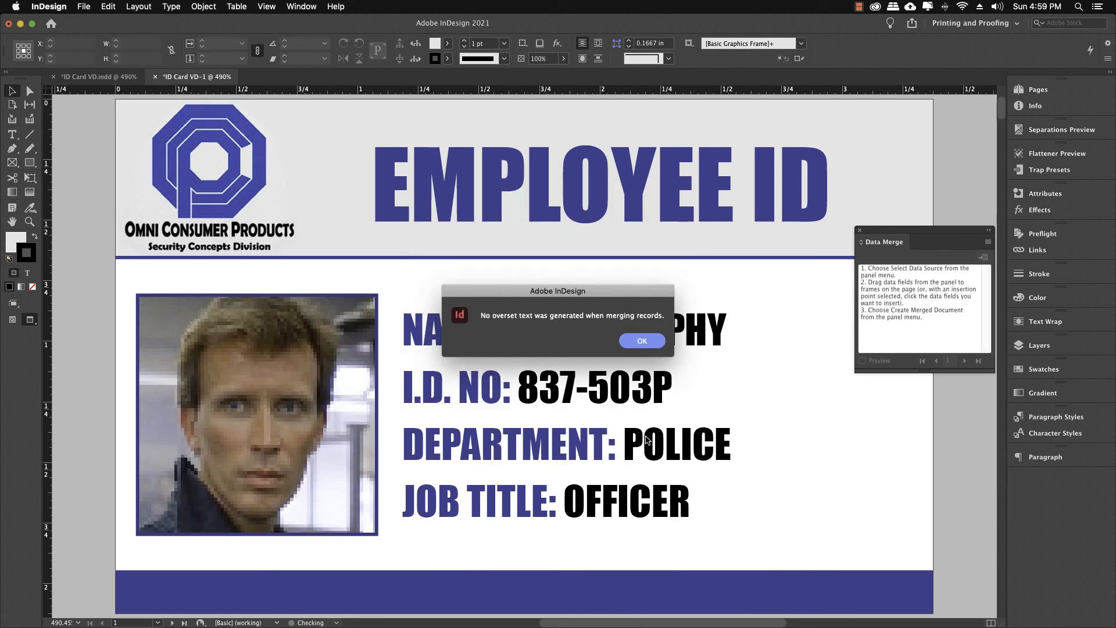
pyautogui.click(632, 338)
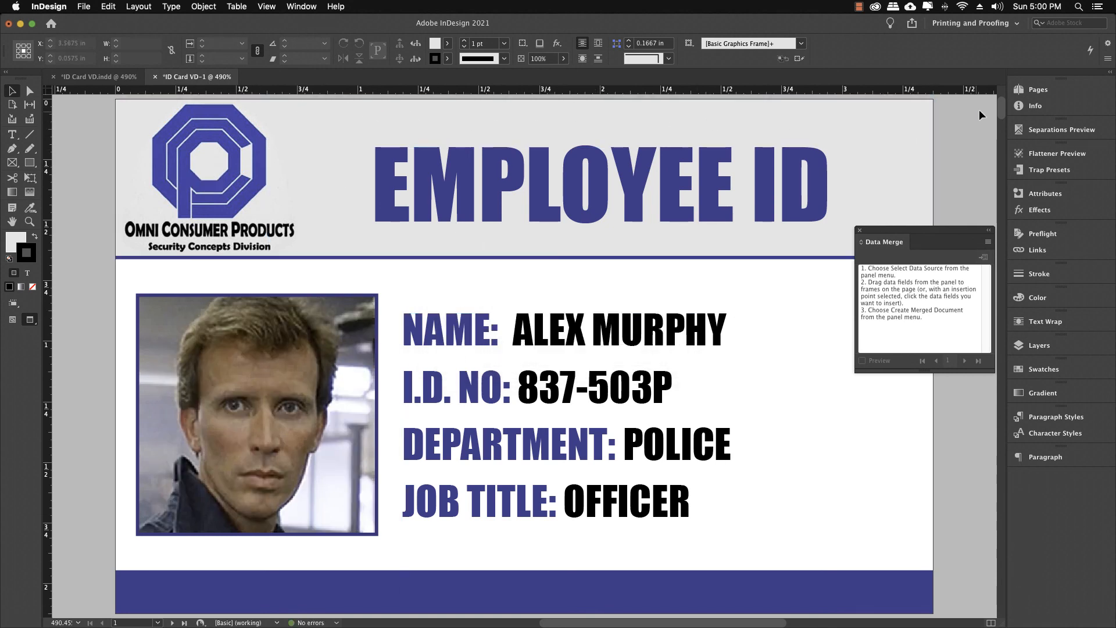
# - Examine the merged document's page thumbnails and go through its pages one by one to check each employee's card
pyautogui.click(1036, 89)
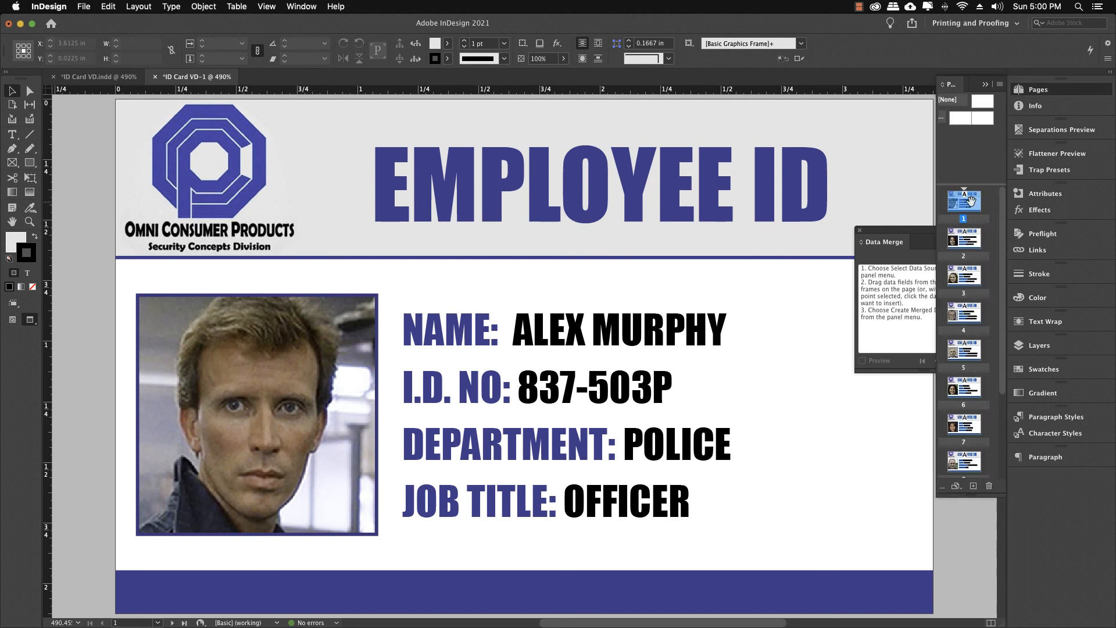
pyautogui.scroll(-1, 960, 433)
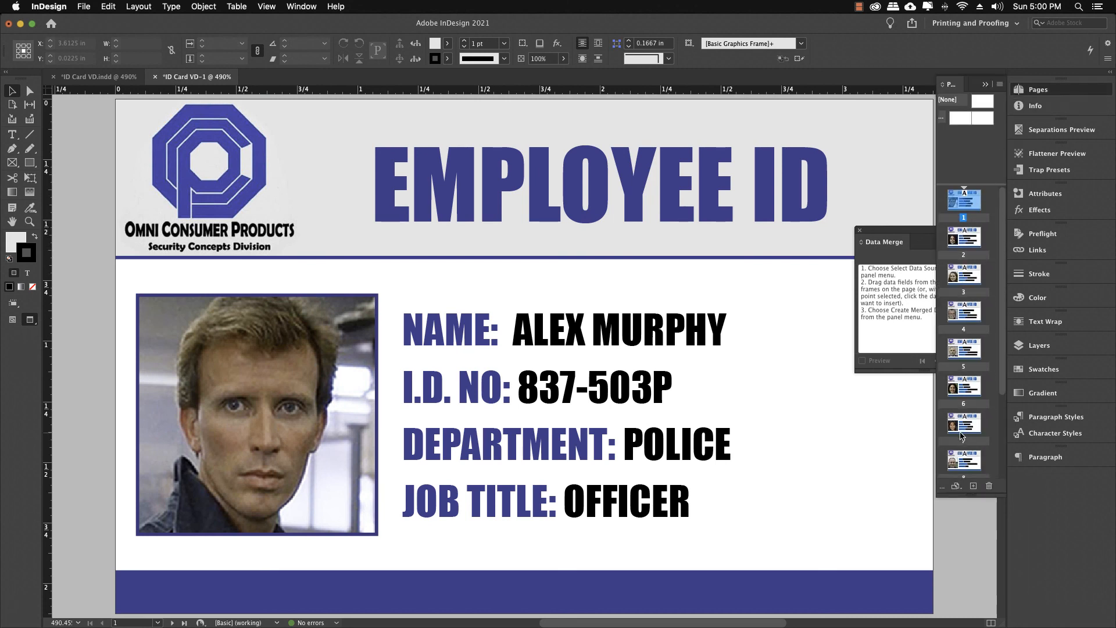
pyautogui.scroll(-3, 960, 434)
pyautogui.scroll(3, 961, 435)
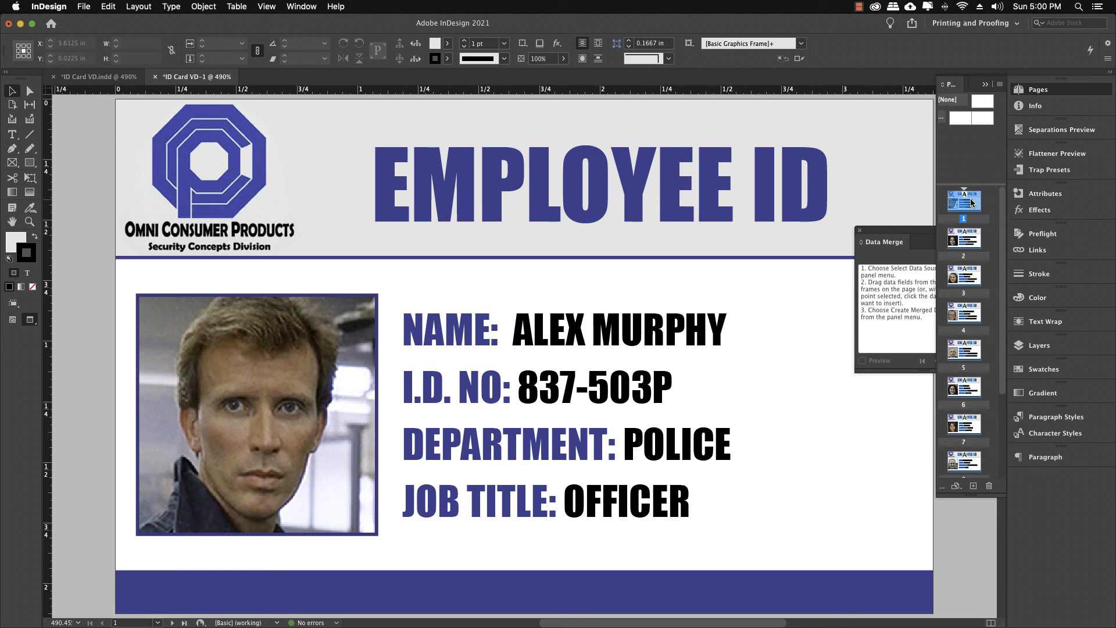
pyautogui.hotkey('shift', 'pagedown')
pyautogui.hotkey('shift', 'pagedown')
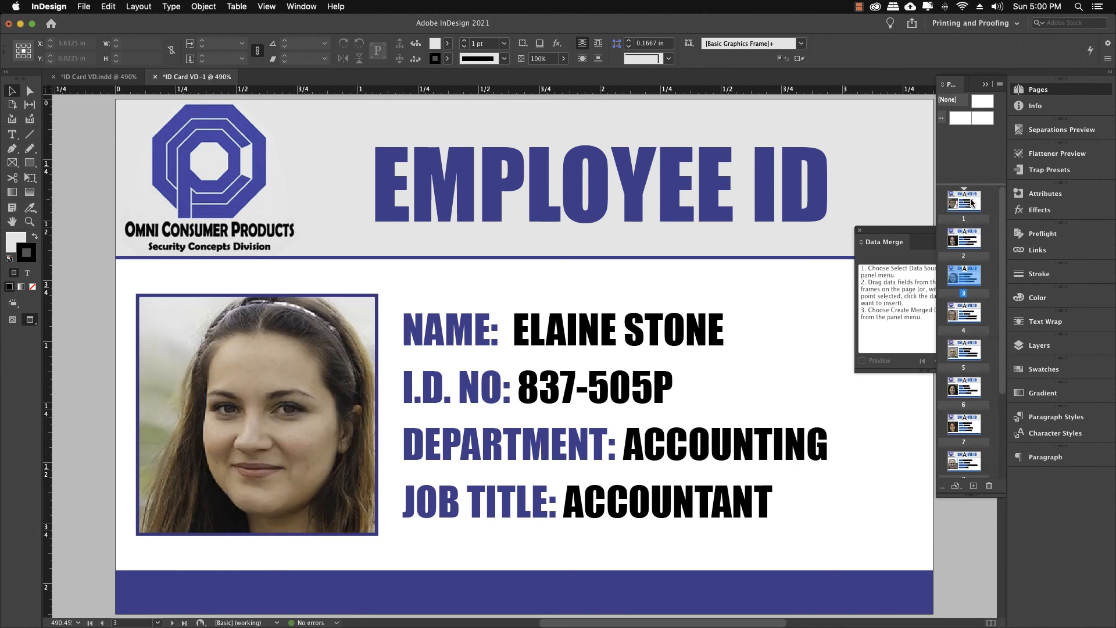
pyautogui.hotkey('shift', 'pagedown')
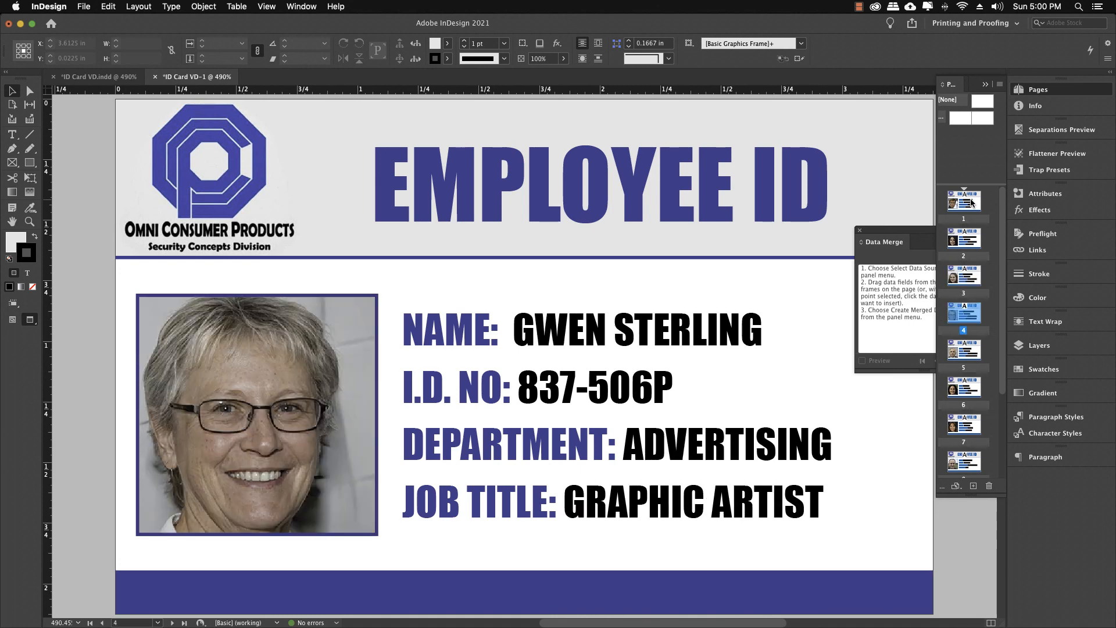
pyautogui.hotkey('shift', 'pagedown')
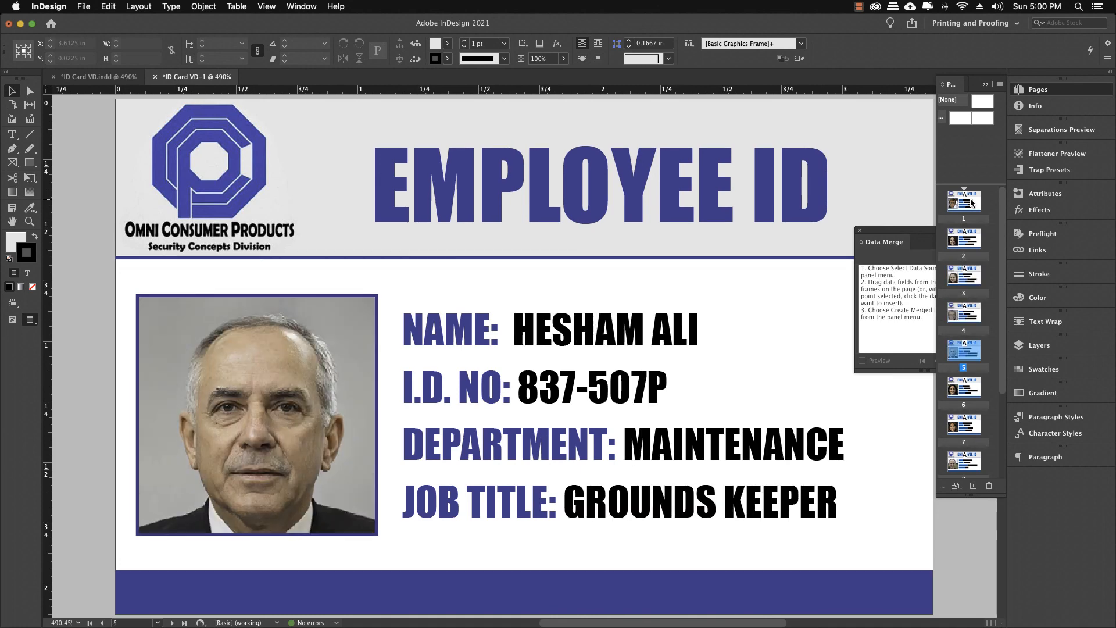
pyautogui.hotkey('shift', 'pagedown')
pyautogui.hotkey('shift', 'pagedown')
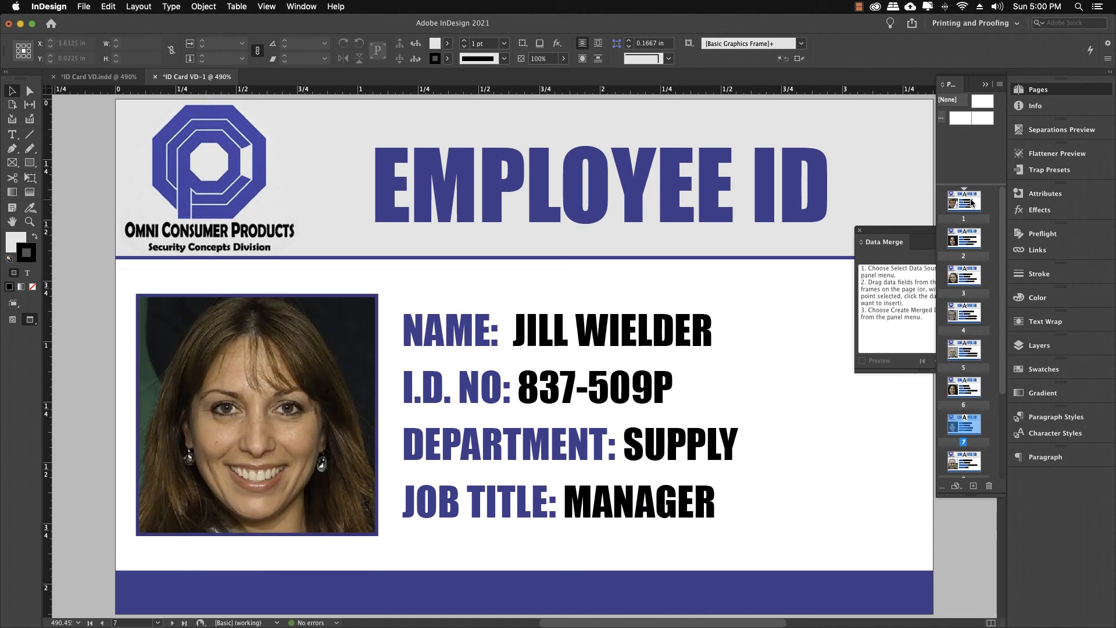
pyautogui.hotkey('shift', 'pagedown')
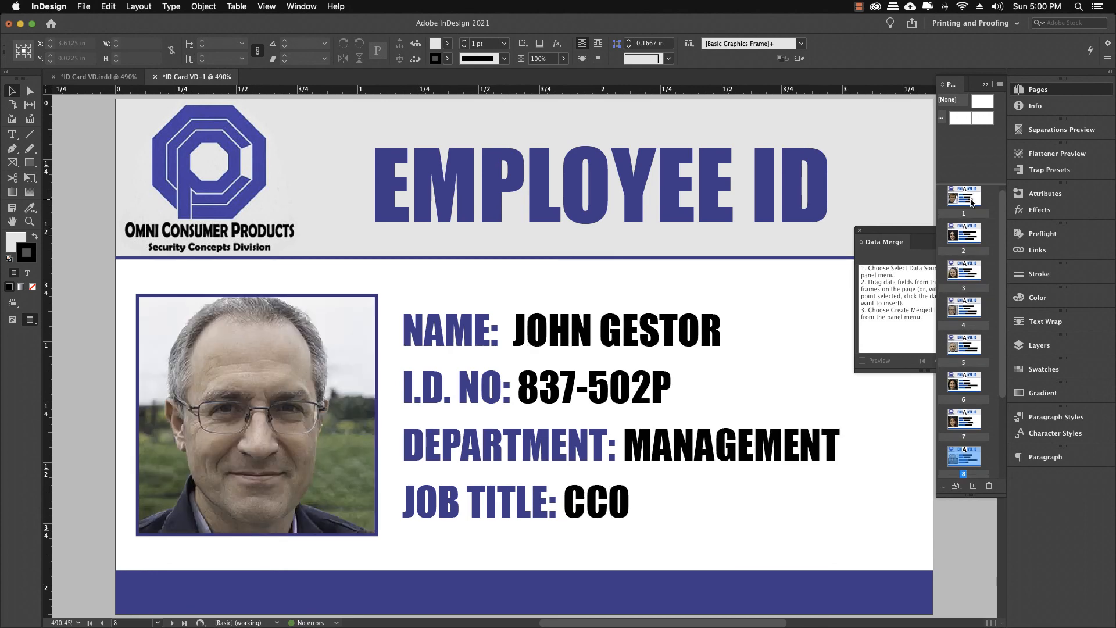